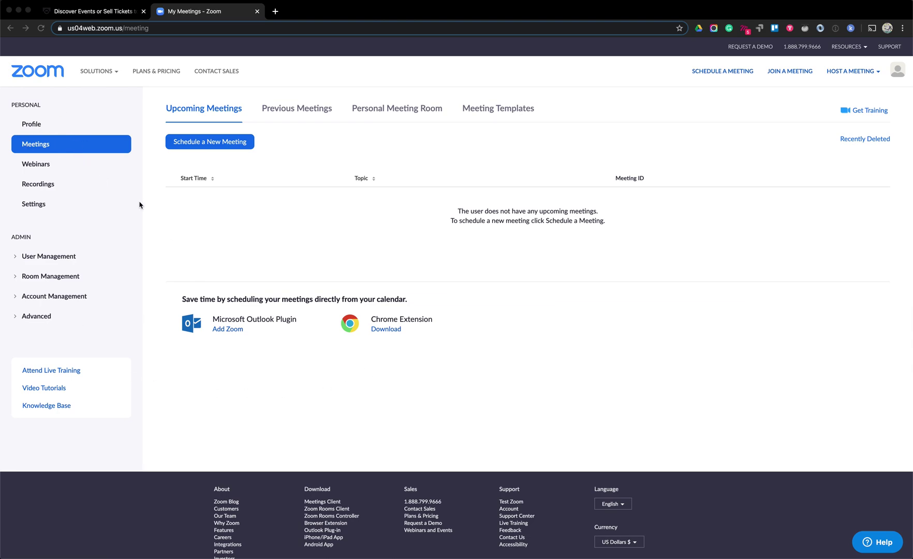
# Begin a new meeting with Schedule a New Meeting on Zoom's empty Meetings page
pyautogui.click(195, 145)
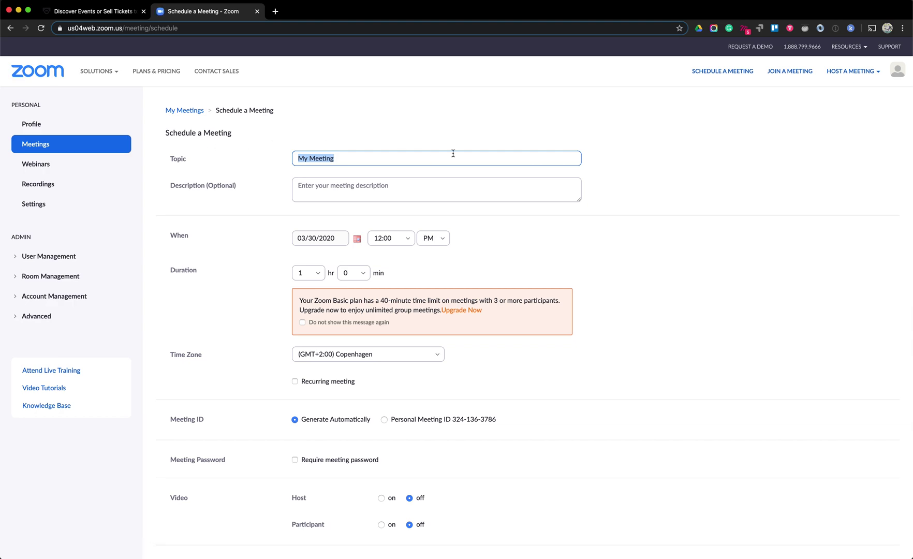
# Give the meeting the topic 'Online test meeting' and description 'This is an example of an event'
pyautogui.write('Online test ')
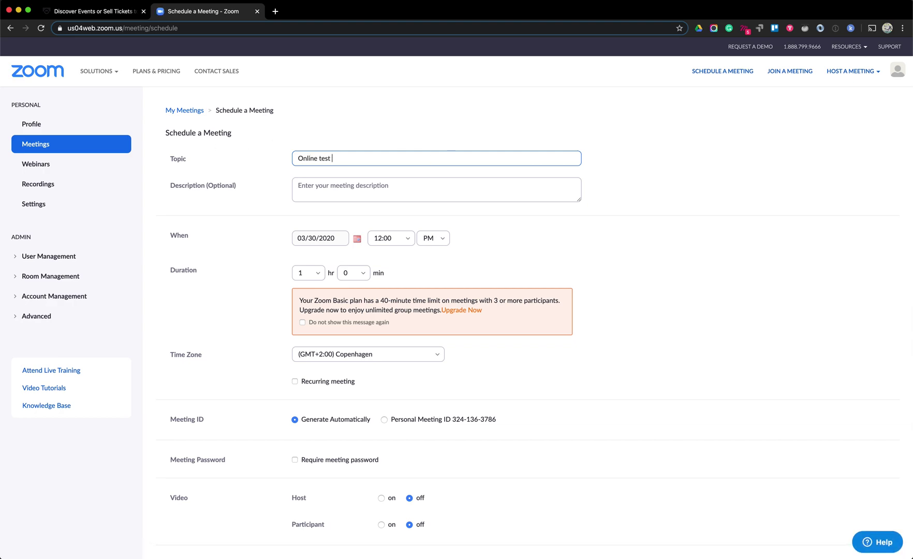
pyautogui.write('meeting')
pyautogui.click(468, 182)
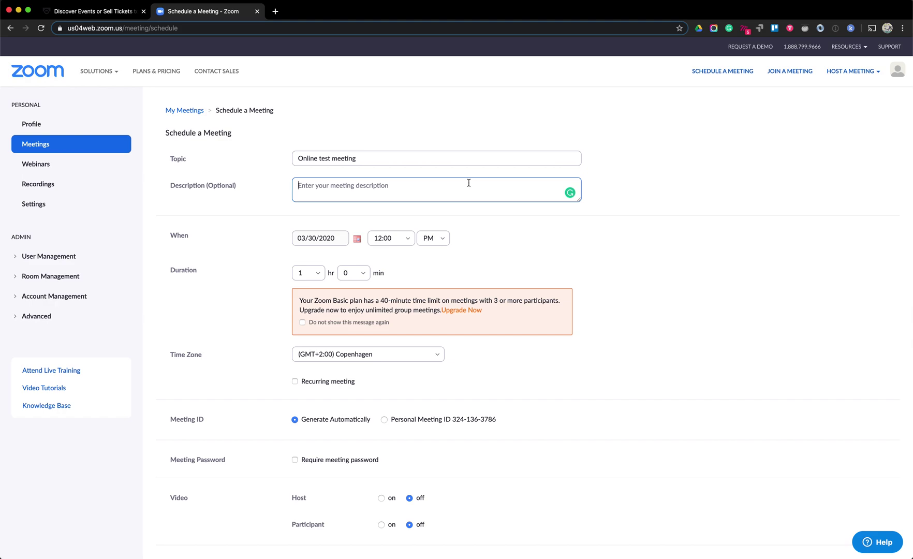
pyautogui.write('This is an example of an event')
# Set the meeting date to 04/30/2020 with a 12:00 PM start time
pyautogui.click(356, 239)
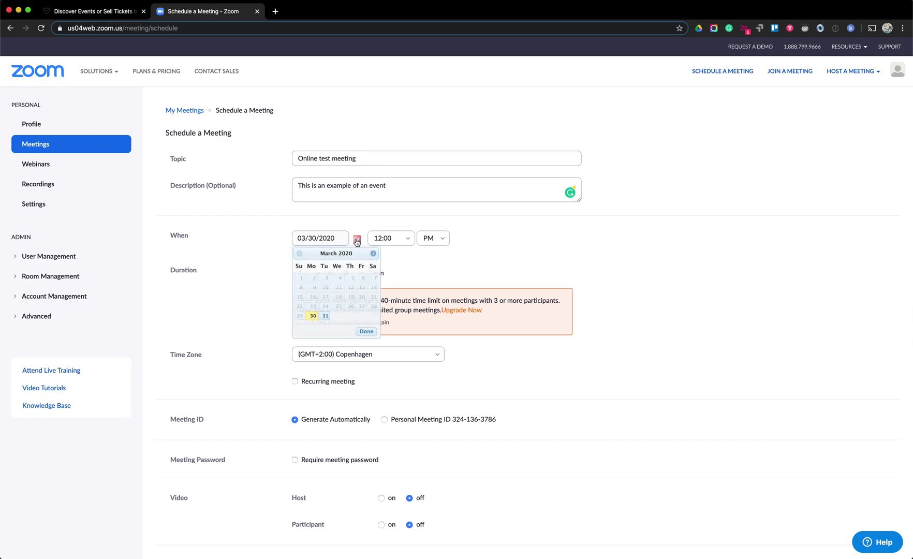
pyautogui.click(372, 253)
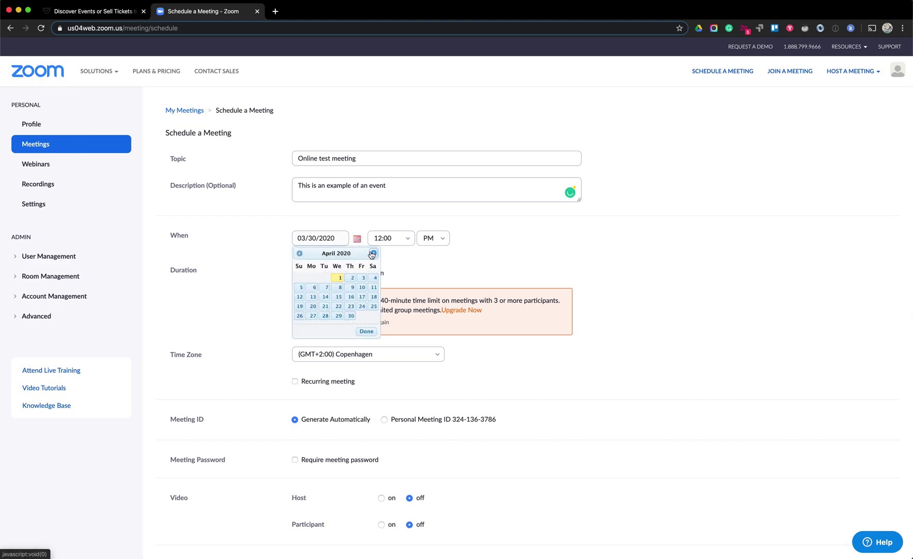
pyautogui.click(350, 316)
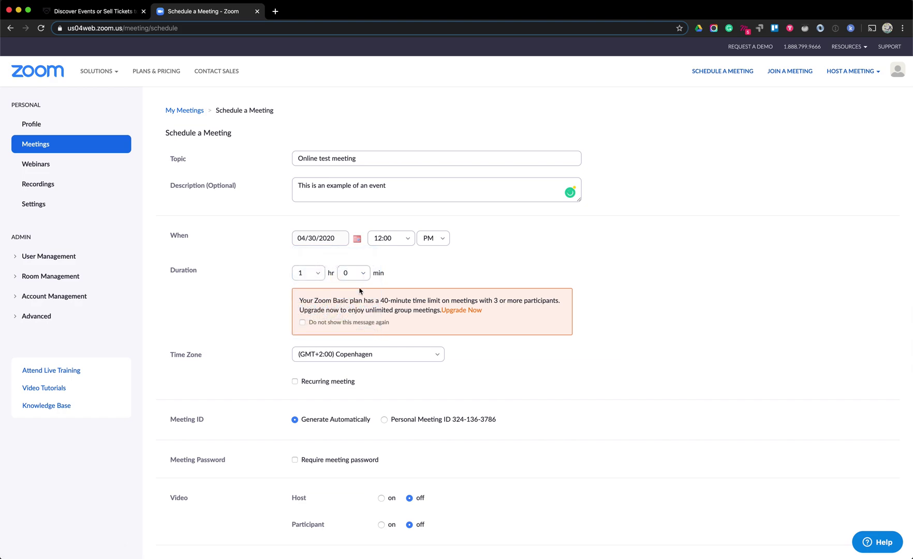
pyautogui.click(376, 240)
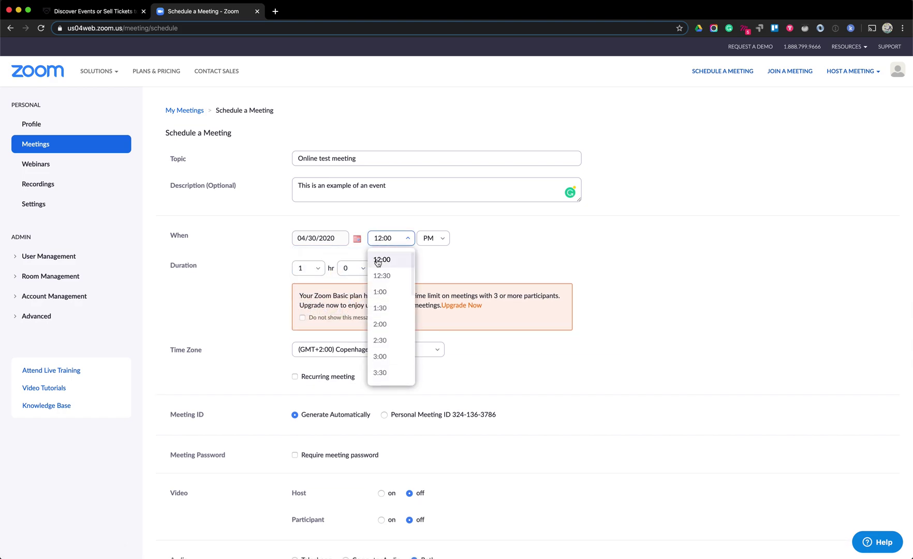
pyautogui.click(381, 262)
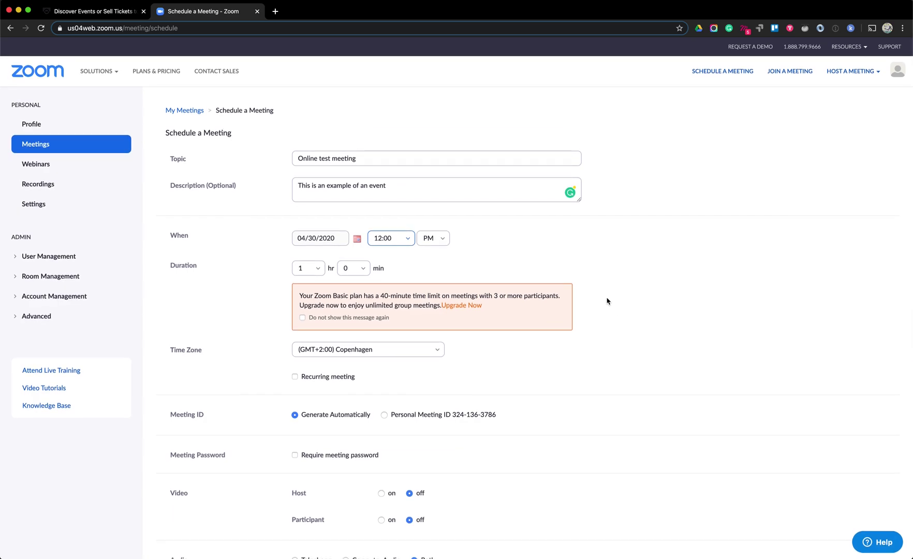
# Require a meeting password and replace the generated one with a custom password
pyautogui.scroll(-1, 601, 291)
pyautogui.scroll(-1, 601, 293)
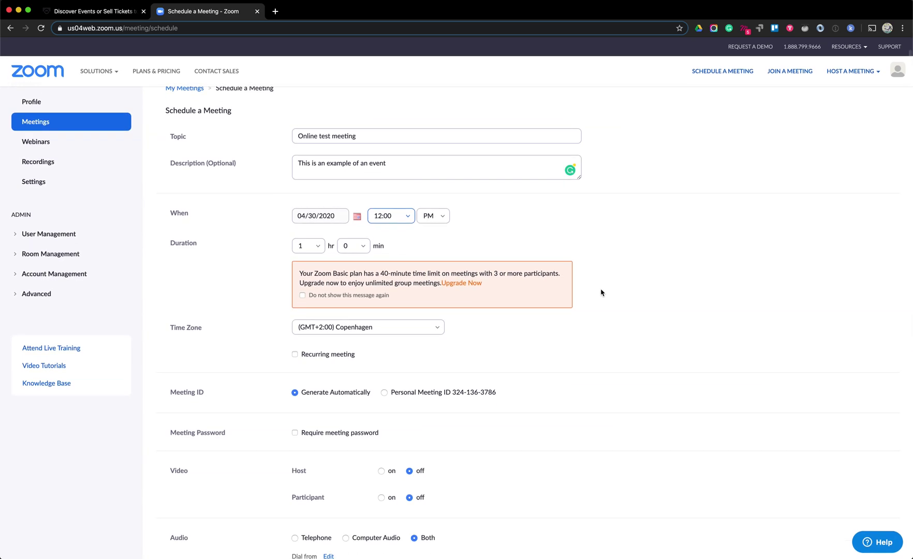
pyautogui.scroll(-3, 602, 293)
pyautogui.scroll(-3, 601, 292)
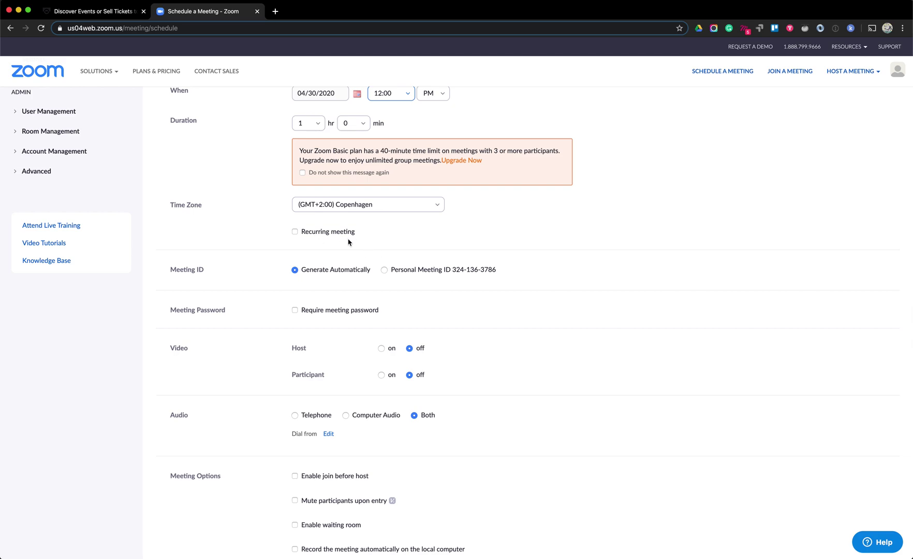
pyautogui.scroll(3, 490, 223)
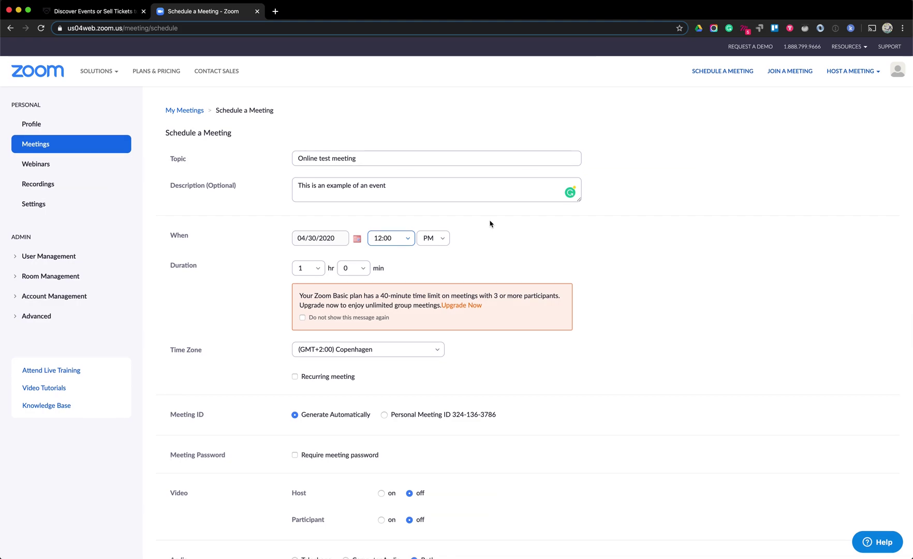
pyautogui.scroll(-5, 490, 224)
pyautogui.click(362, 208)
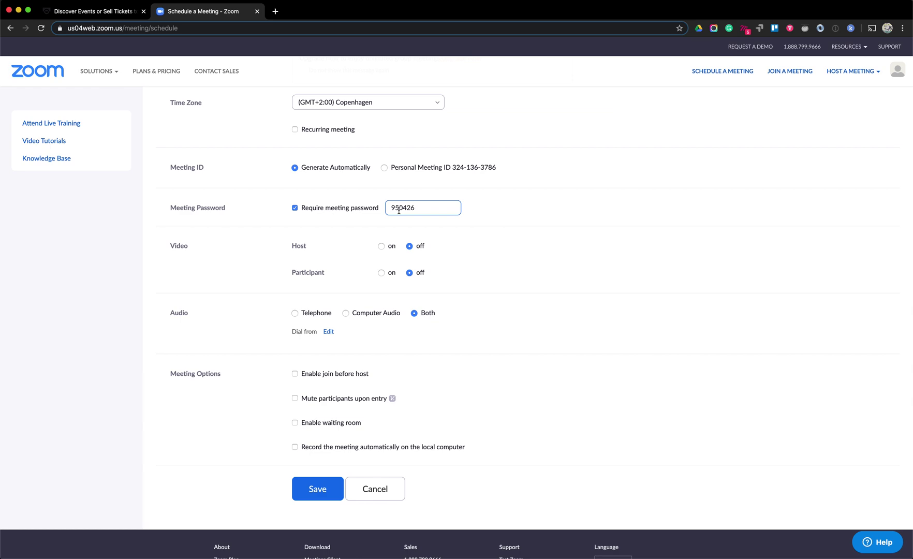
pyautogui.doubleClick(398, 210)
# Turn host video on, mute participants upon entry, and save the meeting
pyautogui.click(381, 246)
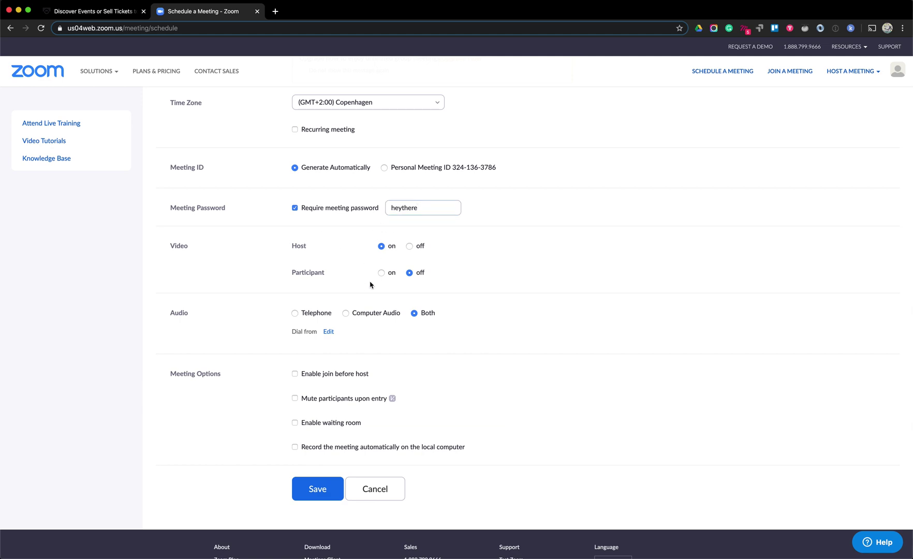
pyautogui.scroll(-2, 415, 285)
pyautogui.scroll(-1, 415, 285)
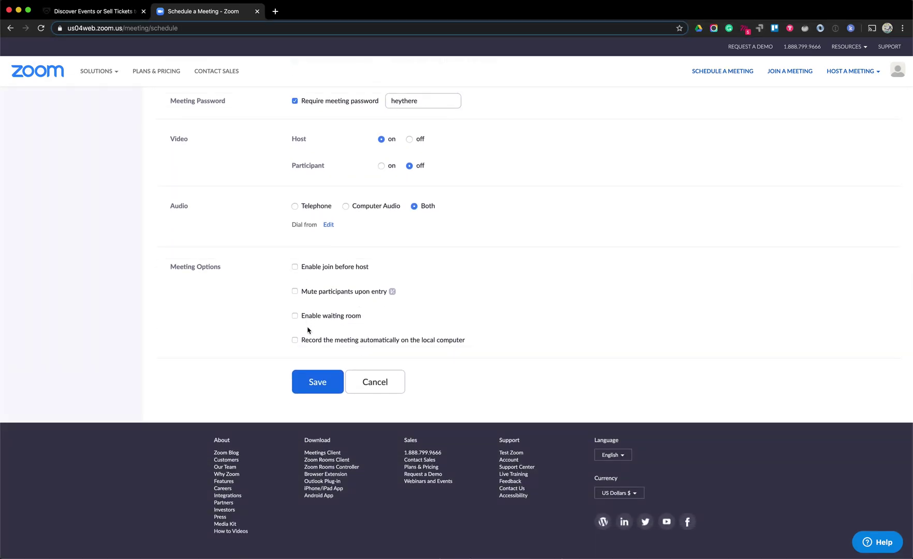
pyautogui.click(306, 292)
pyautogui.scroll(5, 430, 353)
pyautogui.scroll(-4, 430, 353)
pyautogui.scroll(-2, 430, 354)
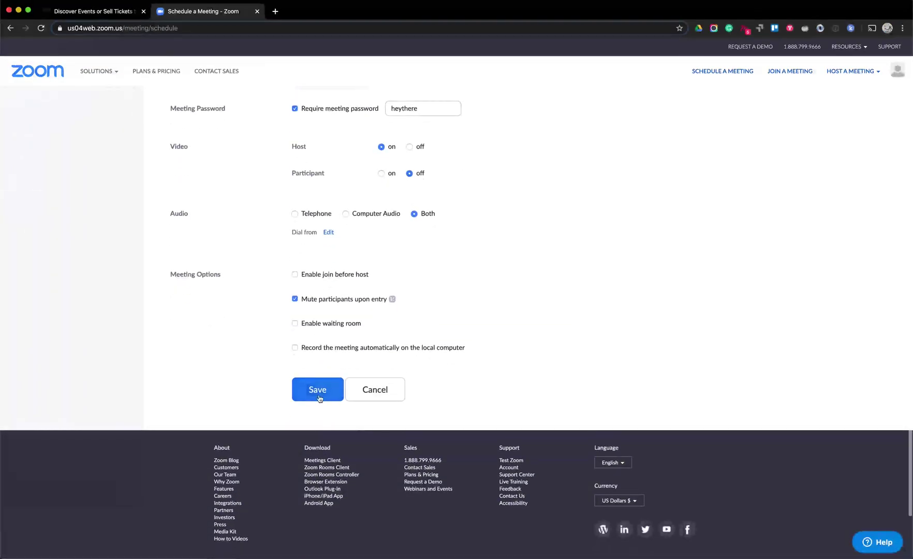
pyautogui.click(317, 388)
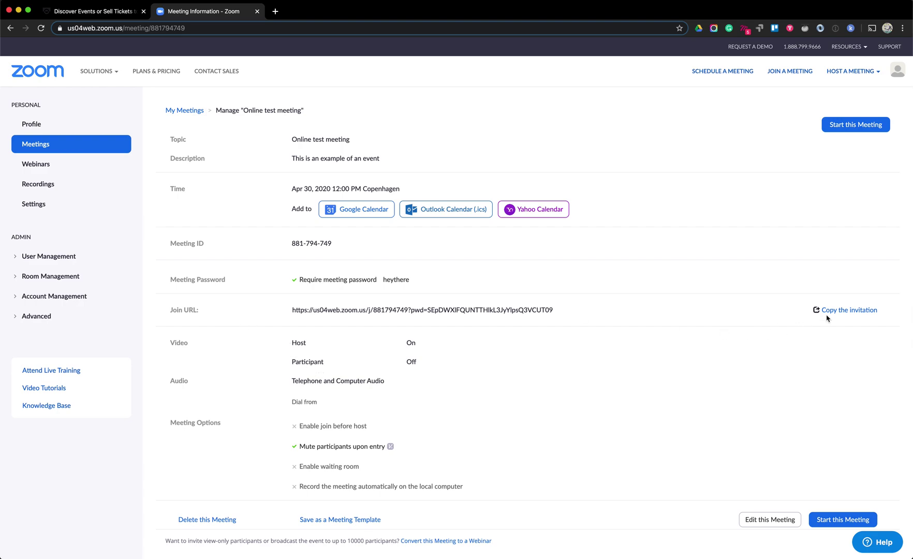
# Bring up the meeting's invitation text, then switch to the Billetto browser tab
pyautogui.click(839, 313)
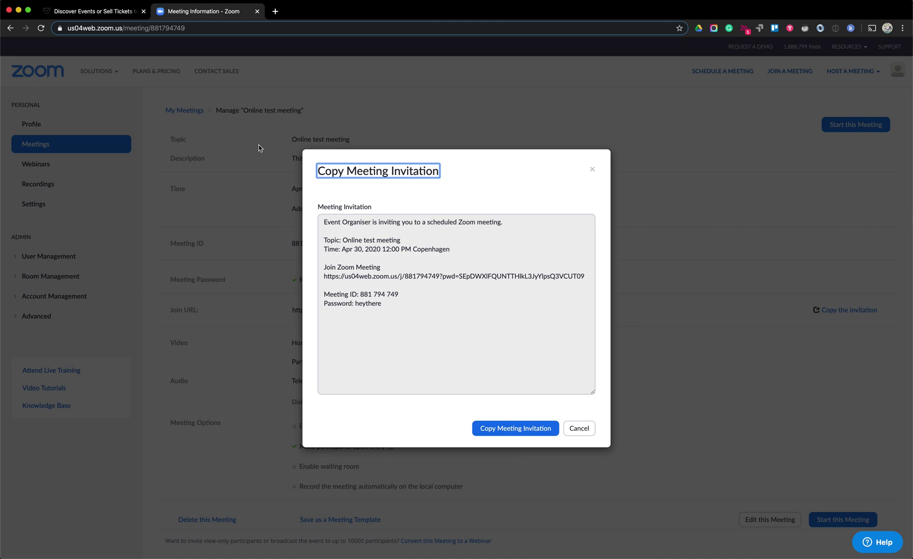
pyautogui.click(101, 15)
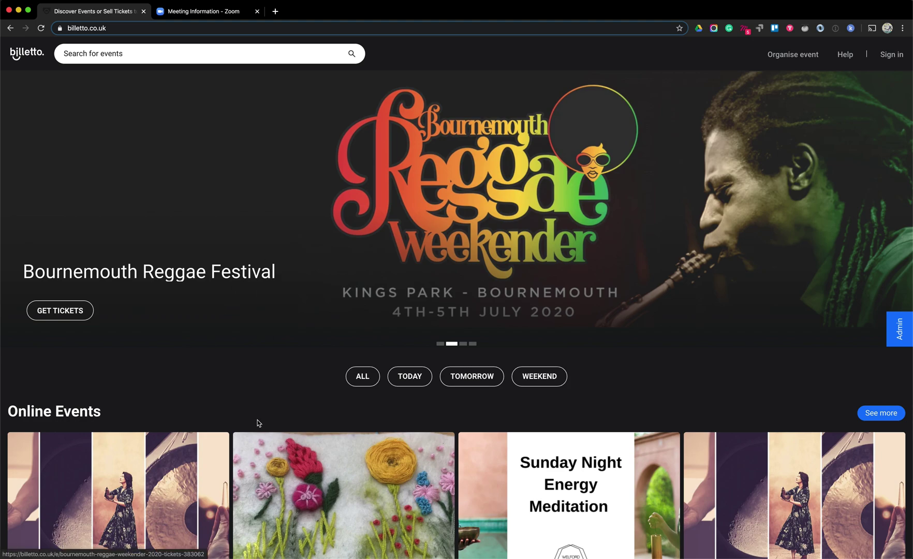
# Sign up for a Billetto account with the pasted e-mail, confirmation and a password
pyautogui.scroll(-3, 258, 419)
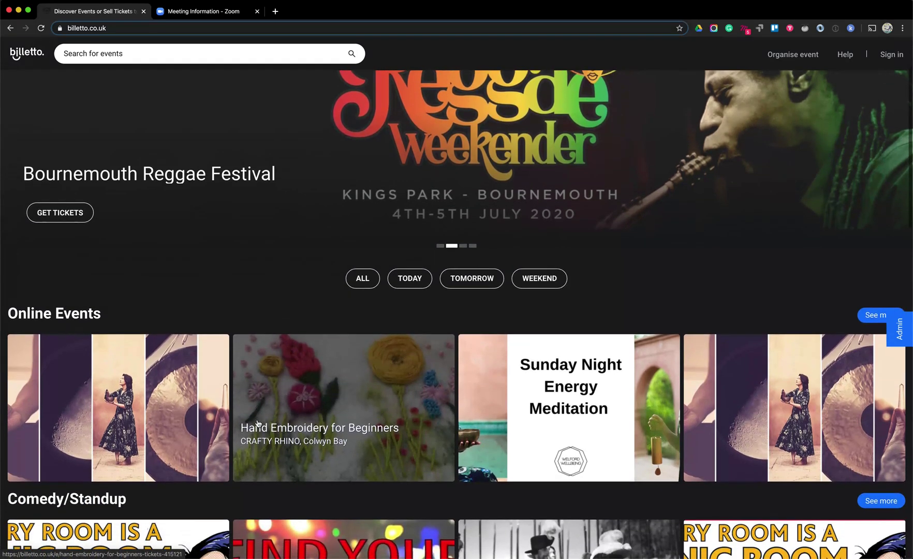
pyautogui.scroll(3, 258, 423)
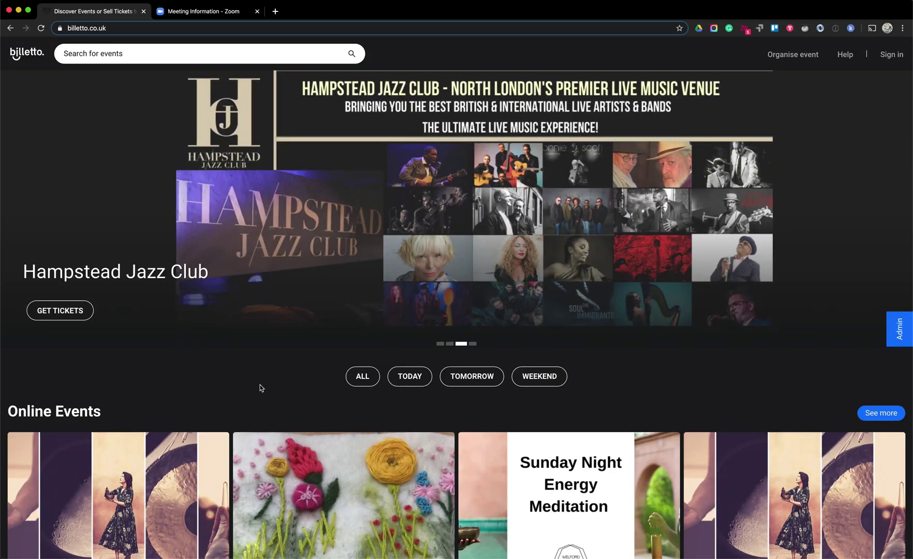
pyautogui.click(896, 60)
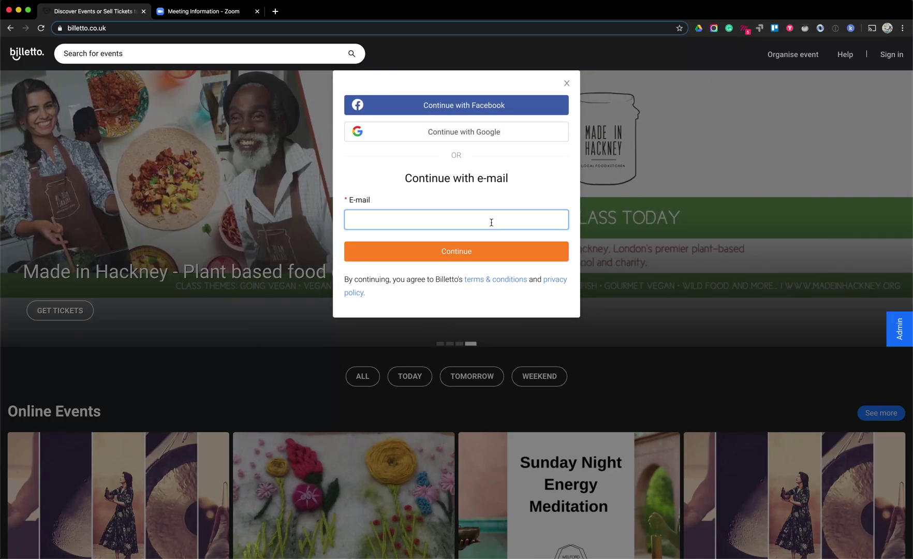
pyautogui.press('super+v')
pyautogui.press('Return')
pyautogui.press('super+v')
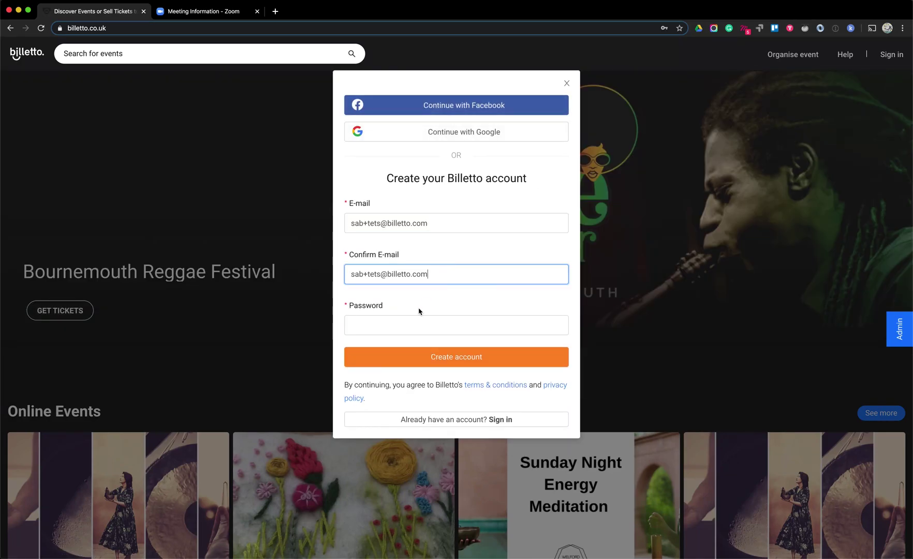
pyautogui.write('******')
pyautogui.press('Return')
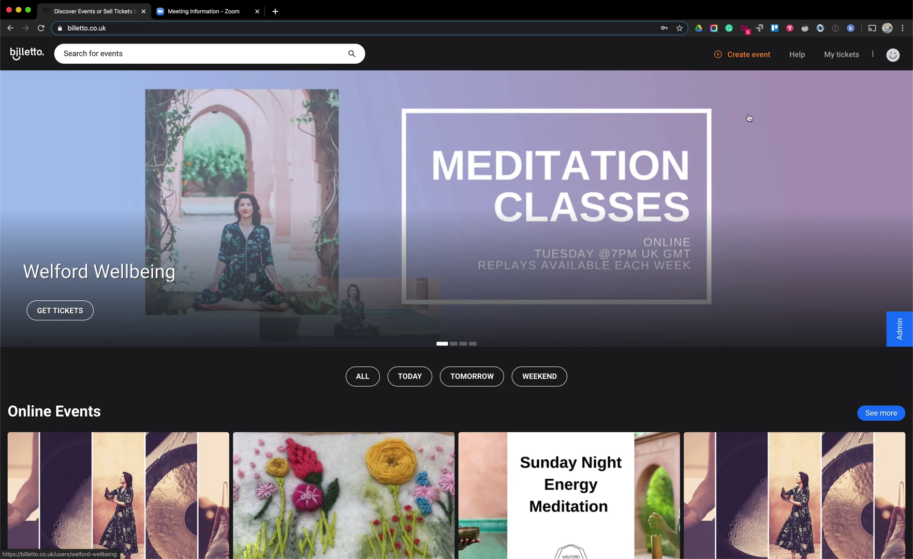
# Create a new Billetto event on the Advanced plan
pyautogui.click(738, 59)
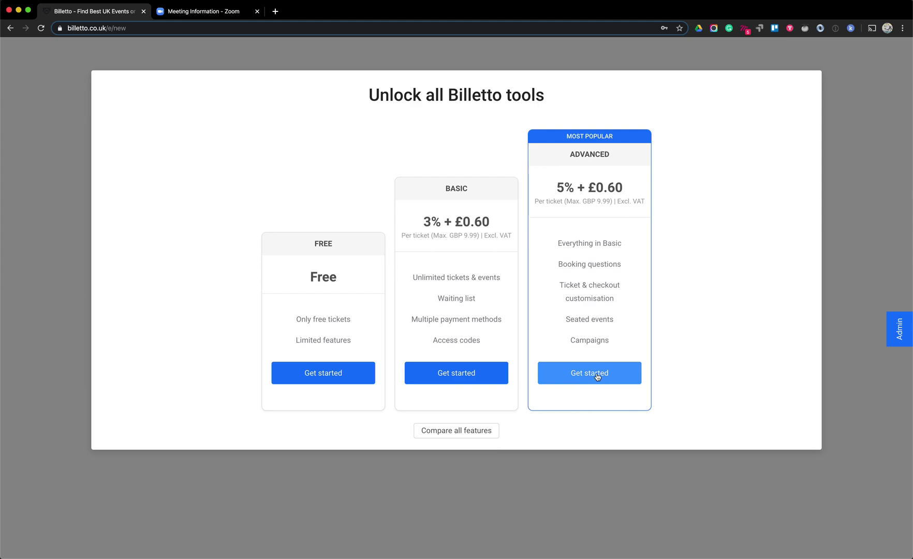
pyautogui.click(591, 380)
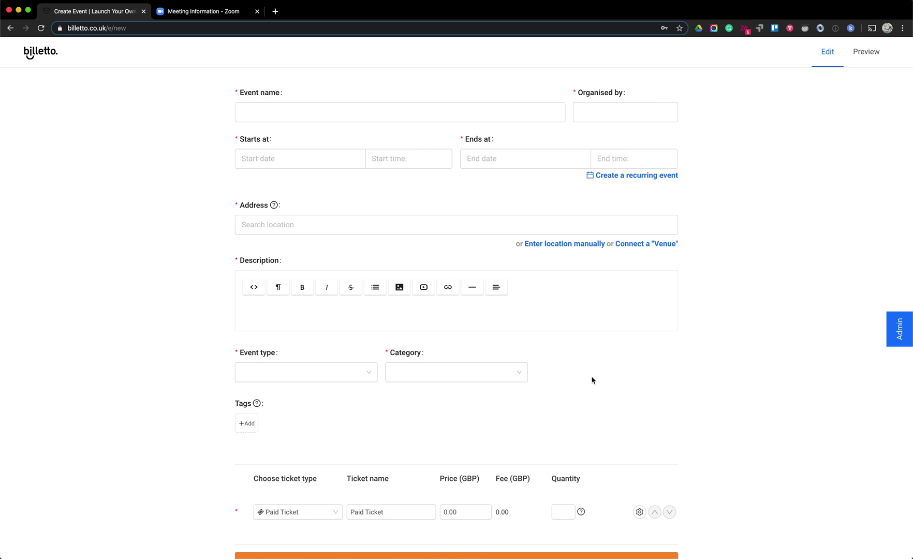
# Name the event 'Online test meeting' and accept Event Organiser as the organiser
pyautogui.click(469, 113)
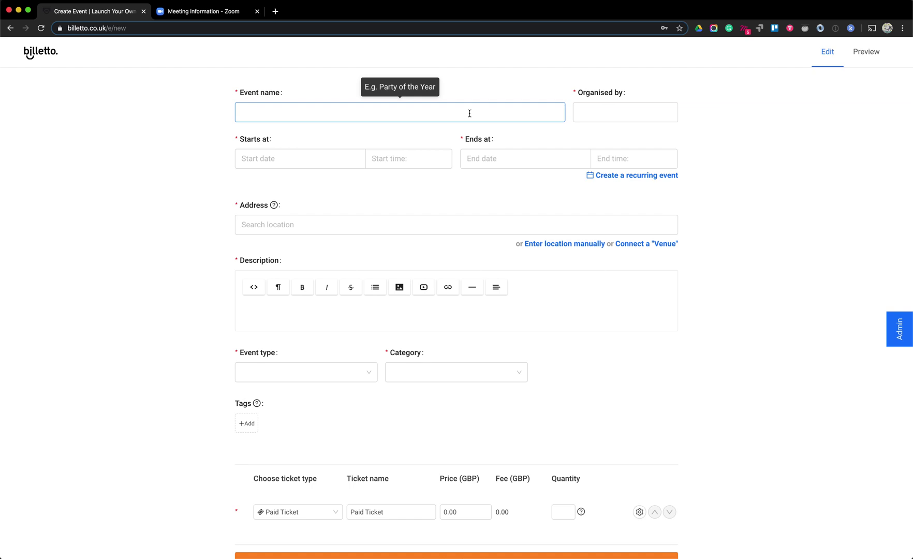
pyautogui.click(218, 13)
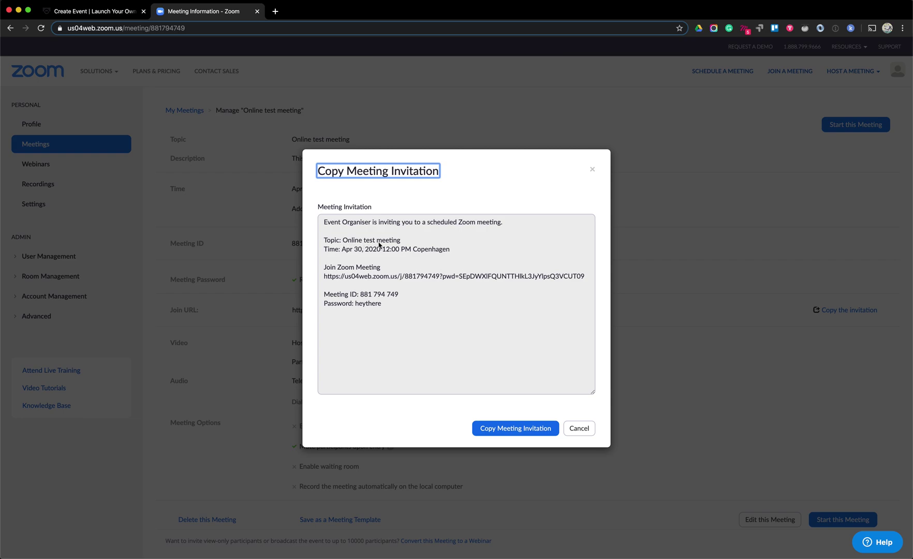
pyautogui.click(104, 13)
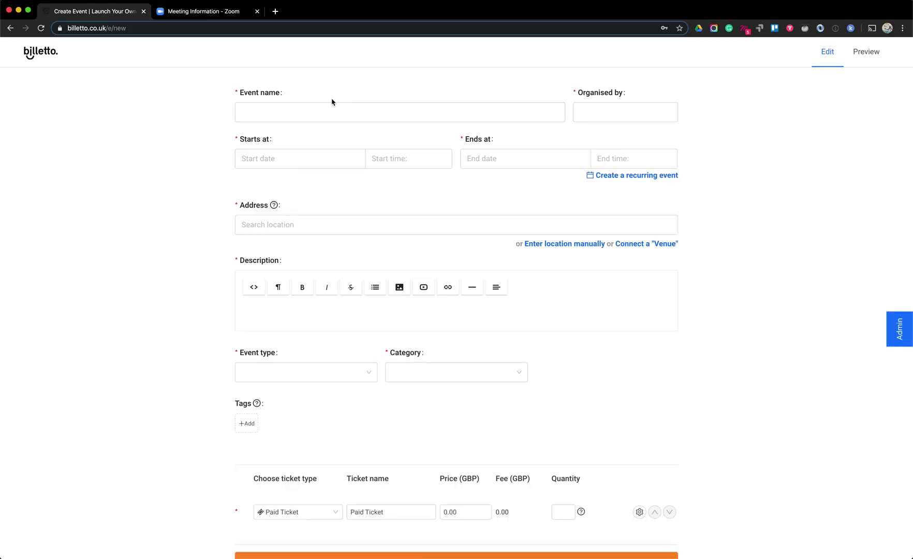
pyautogui.click(331, 111)
pyautogui.click(311, 112)
pyautogui.write('Online test meeting')
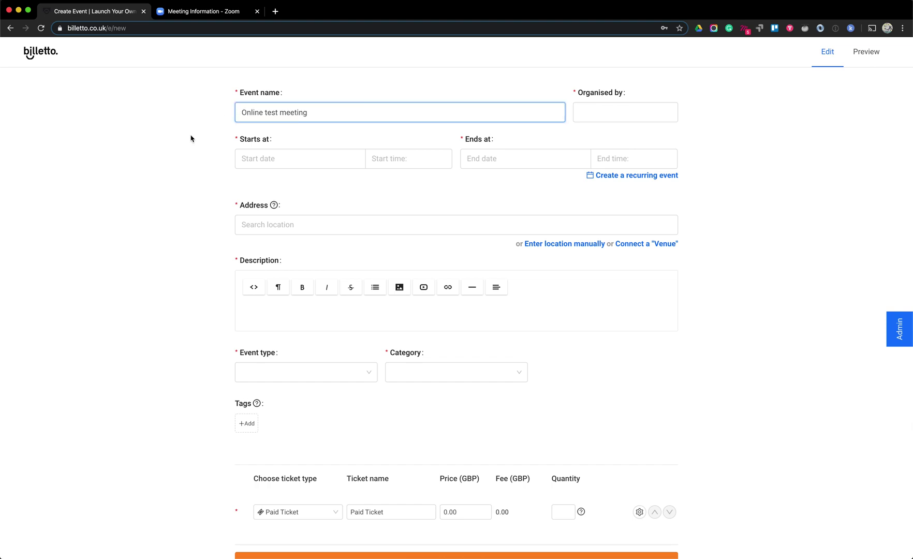
pyautogui.click(595, 112)
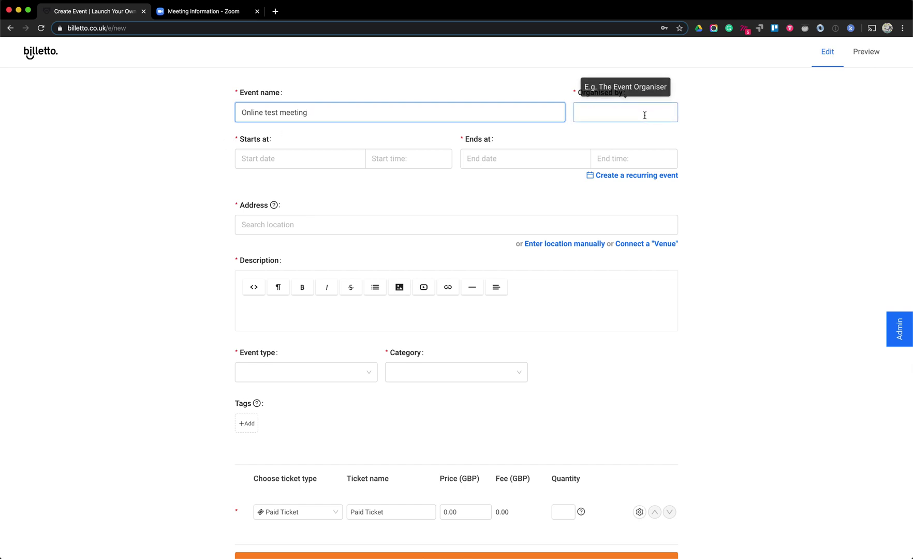
pyautogui.click(606, 113)
pyautogui.click(698, 163)
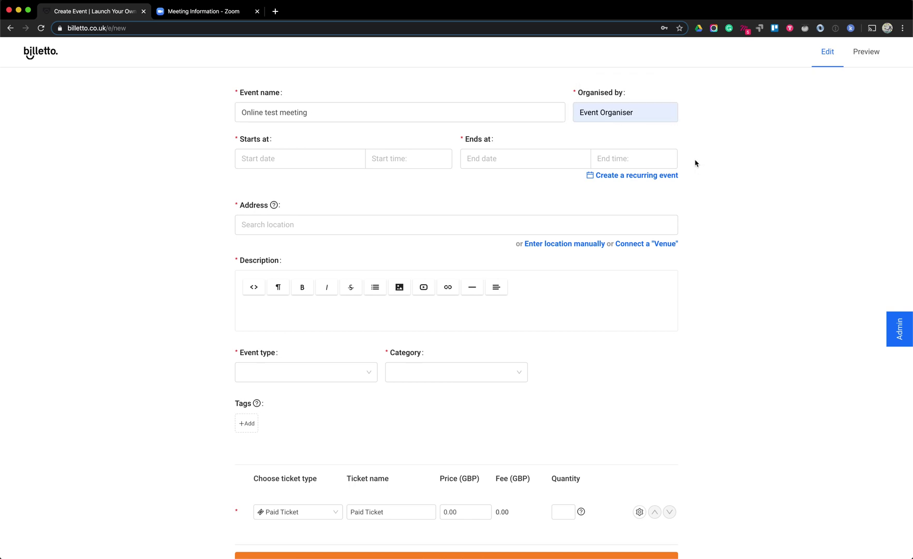
# Schedule the event for 30 April 2020, from 12:00 to 13:00
pyautogui.click(340, 163)
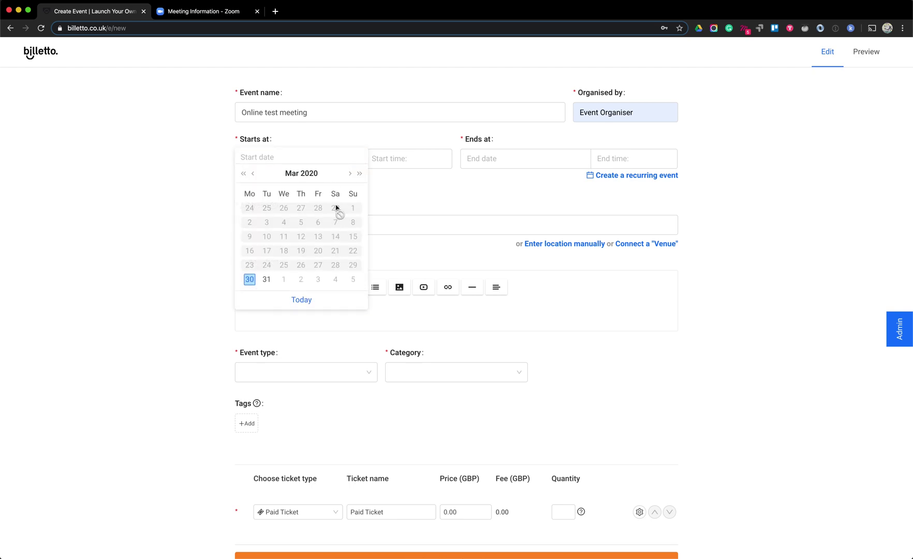
pyautogui.click(350, 174)
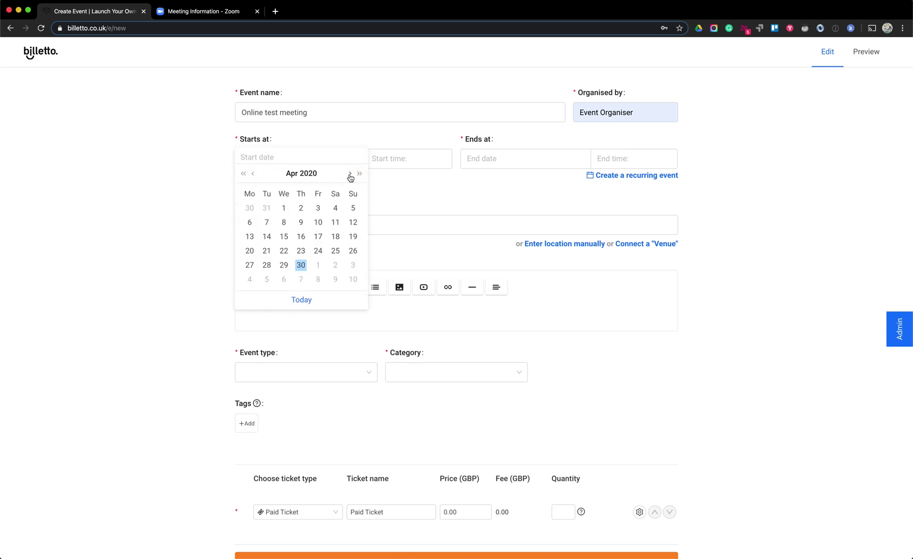
pyautogui.click(301, 266)
pyautogui.click(377, 159)
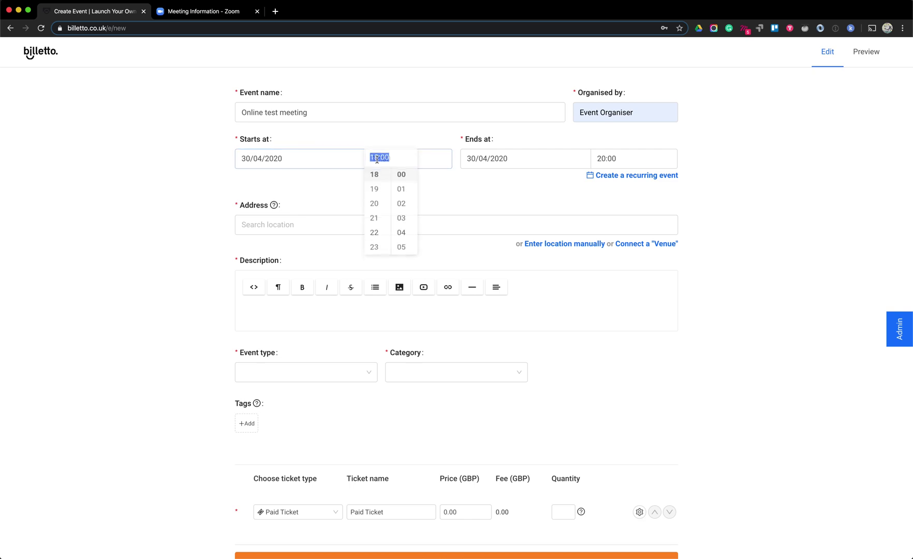
pyautogui.write('12:00')
pyautogui.press('Tab')
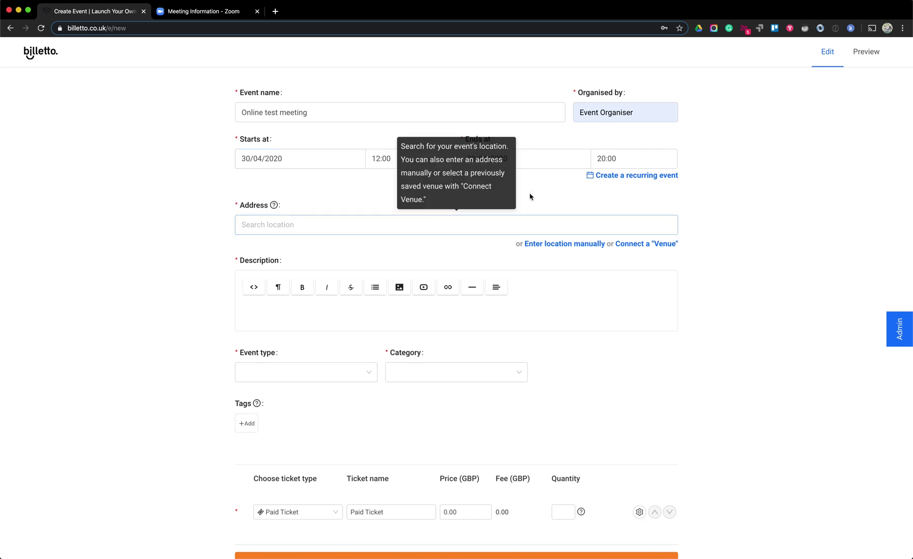
pyautogui.click(493, 166)
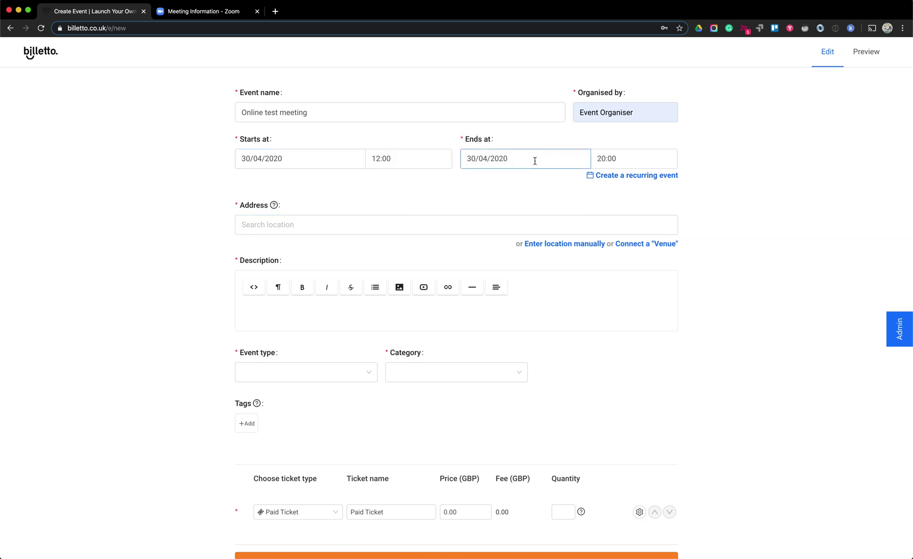
pyautogui.click(595, 159)
pyautogui.scroll(5, 603, 176)
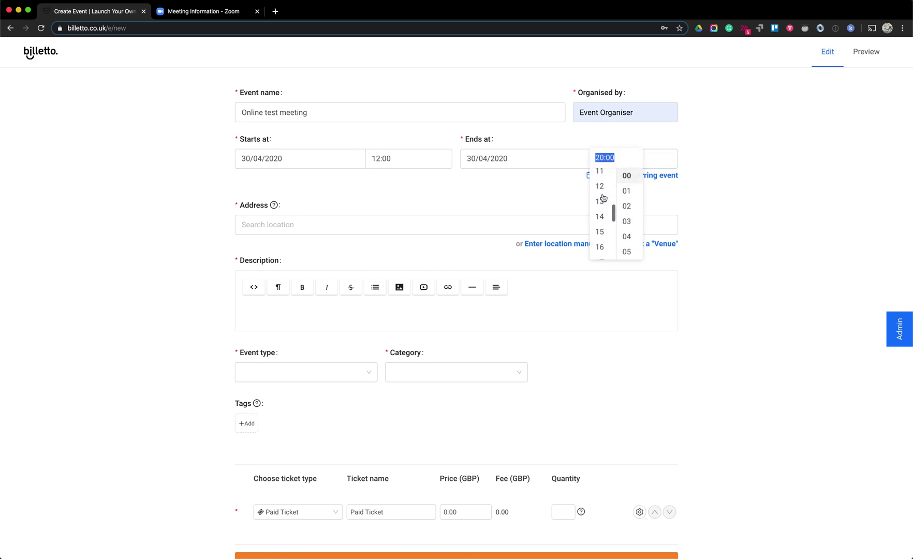
pyautogui.scroll(-3, 603, 229)
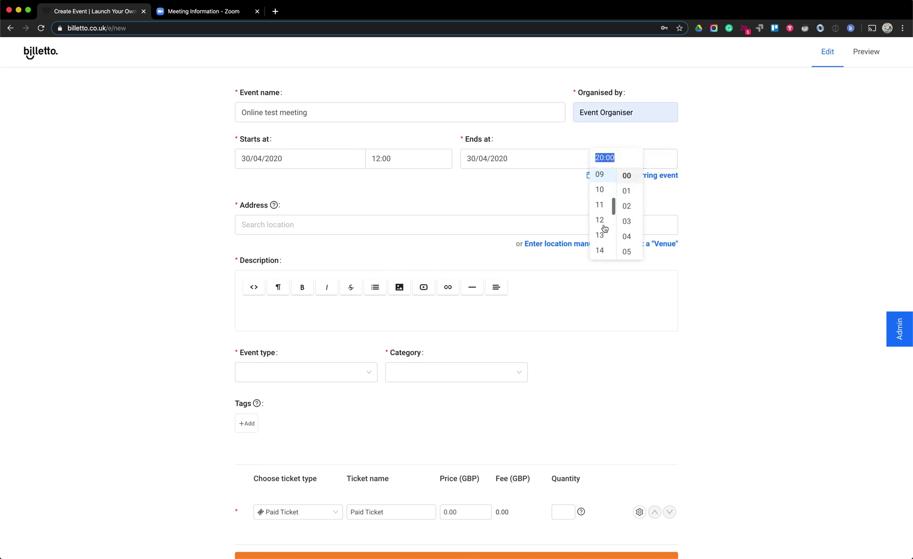
pyautogui.click(603, 234)
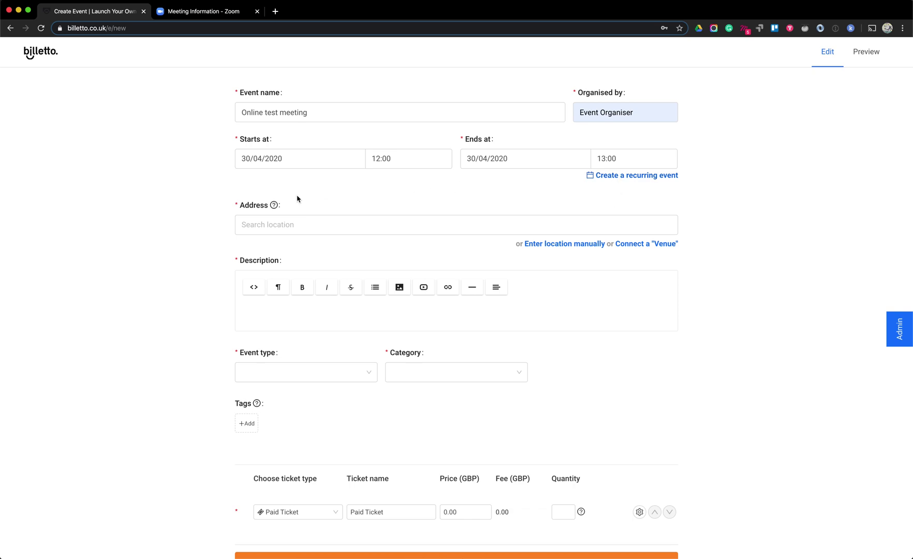
# Enter the location manually with address Zoom and city Online
pyautogui.click(272, 232)
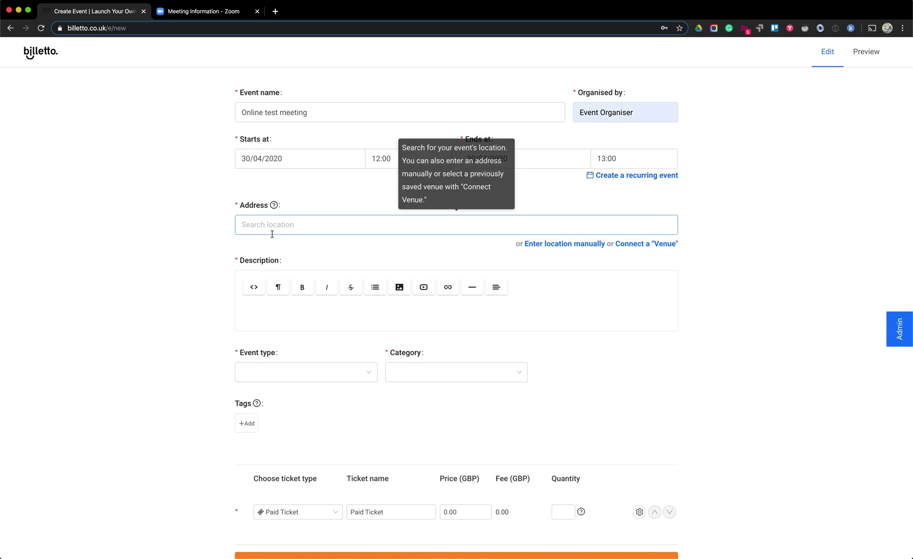
pyautogui.click(311, 195)
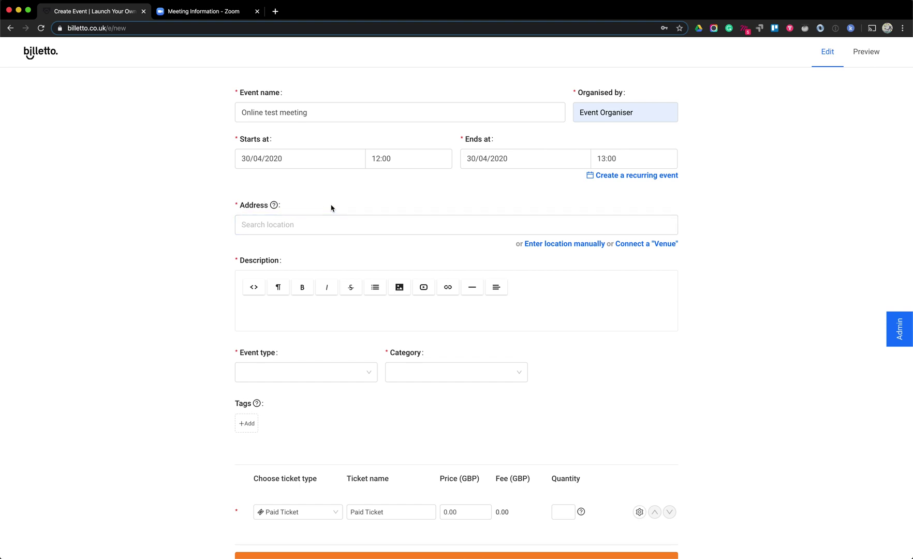
pyautogui.click(543, 249)
pyautogui.click(311, 231)
pyautogui.write('Online')
pyautogui.click(443, 231)
pyautogui.write('O')
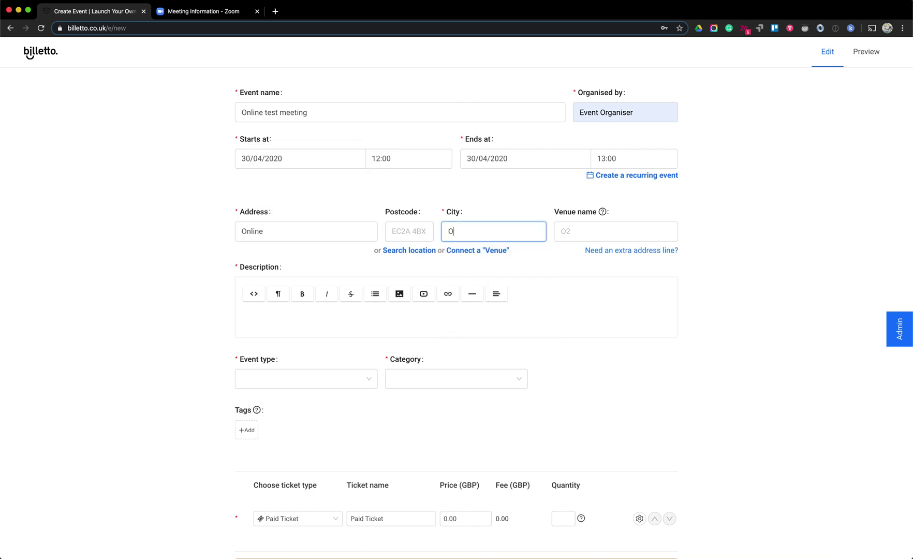
pyautogui.write('nline')
pyautogui.click(335, 233)
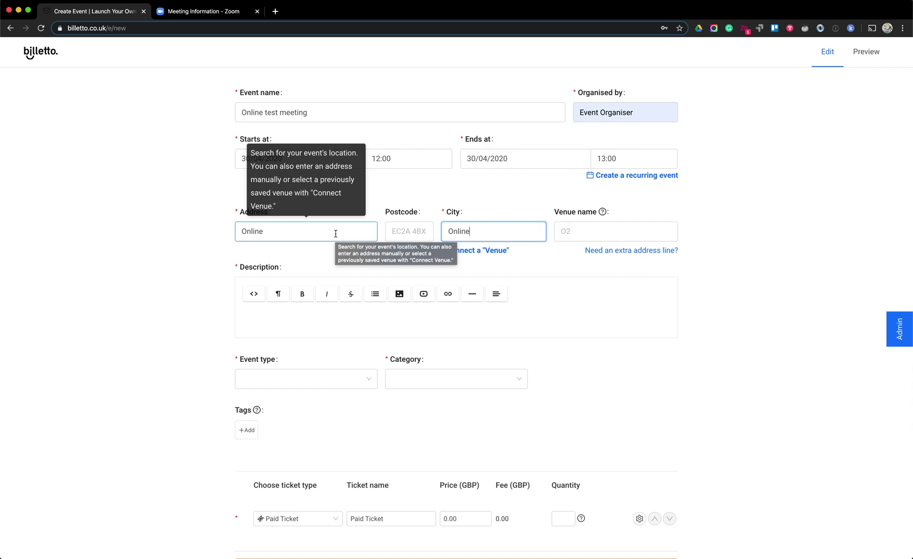
pyautogui.doubleClick(335, 233)
pyautogui.write('Zoom')
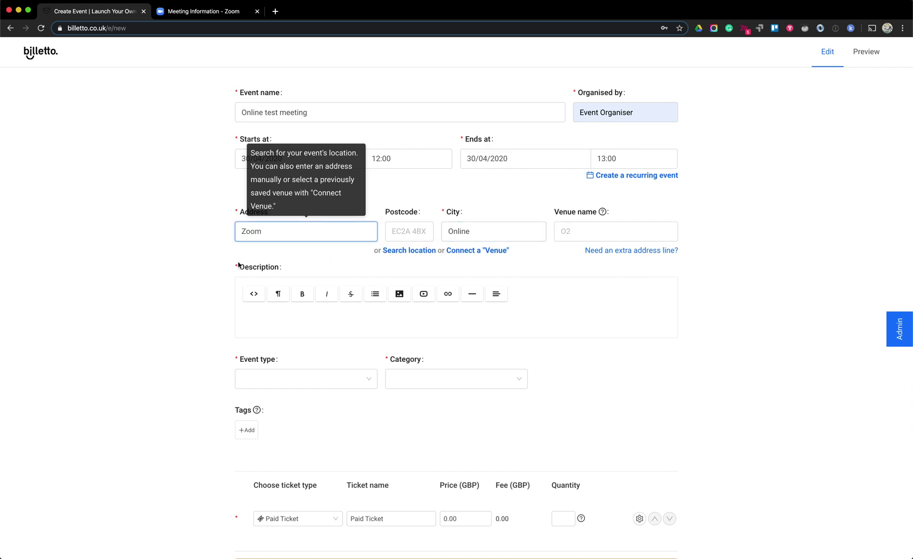
pyautogui.click(233, 270)
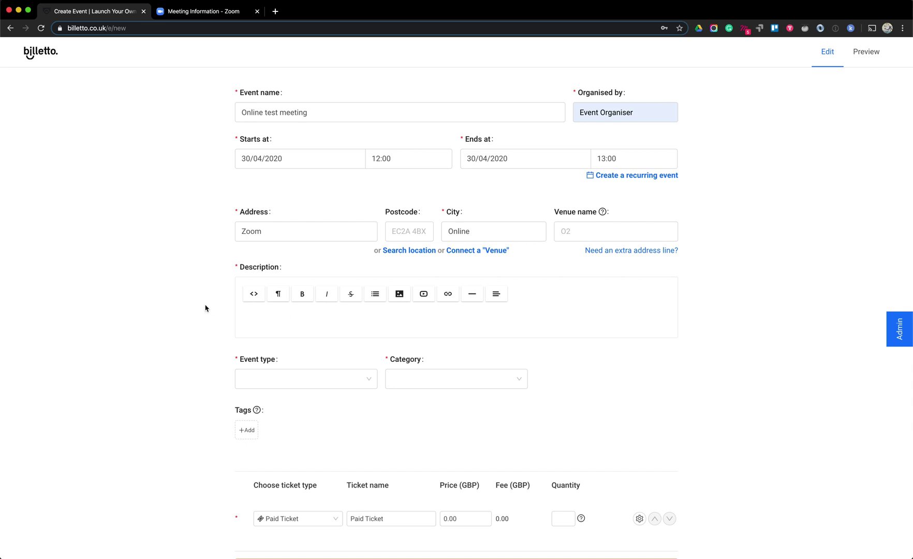
pyautogui.click(313, 323)
# Enter the description 'This is a zoom event. You will get the details after registration'
pyautogui.click(326, 309)
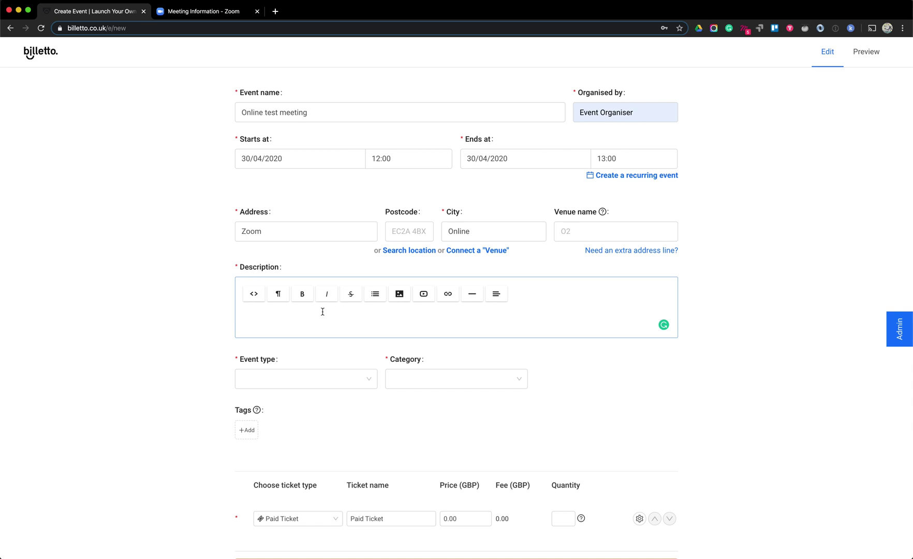
pyautogui.write('This is a zoom event. You will get the details after registration')
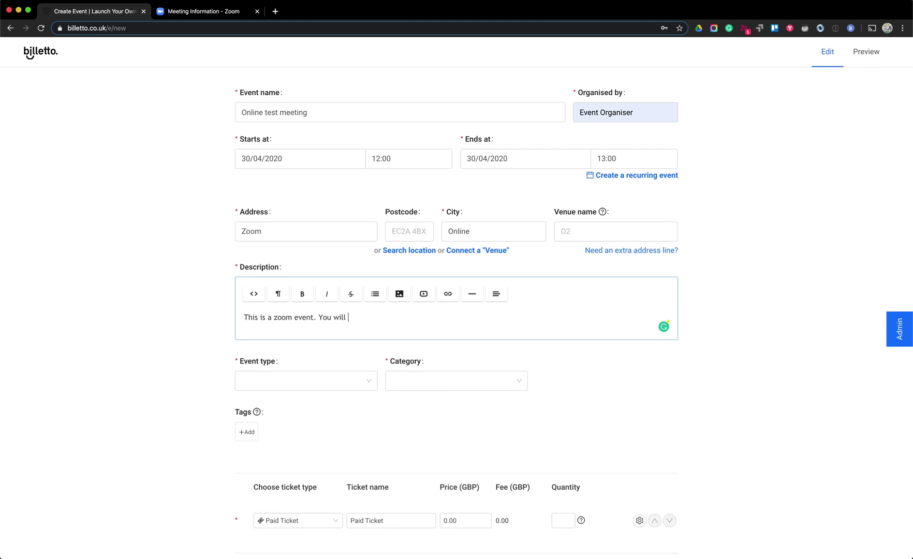
pyautogui.click(185, 366)
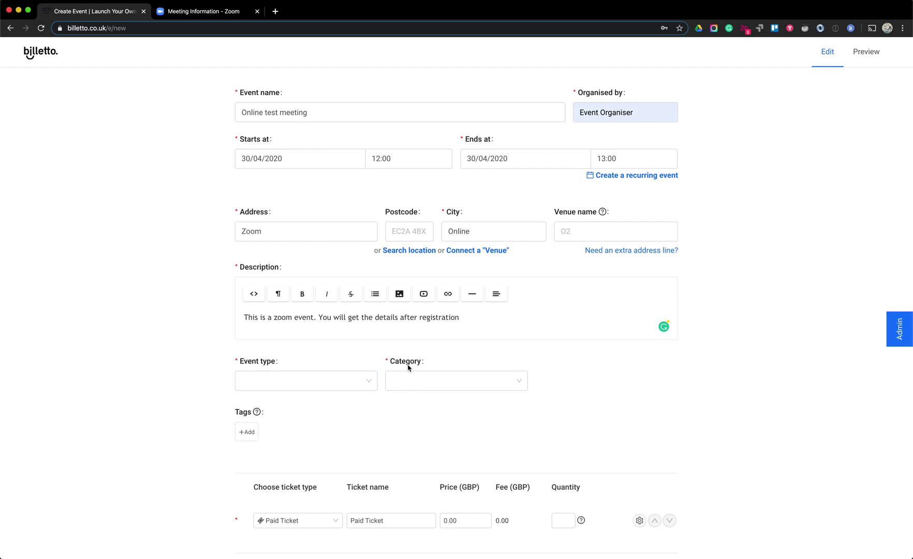
# Set event type to Class, Training, or Workshop and category to Film, Media & Entertainment
pyautogui.click(365, 384)
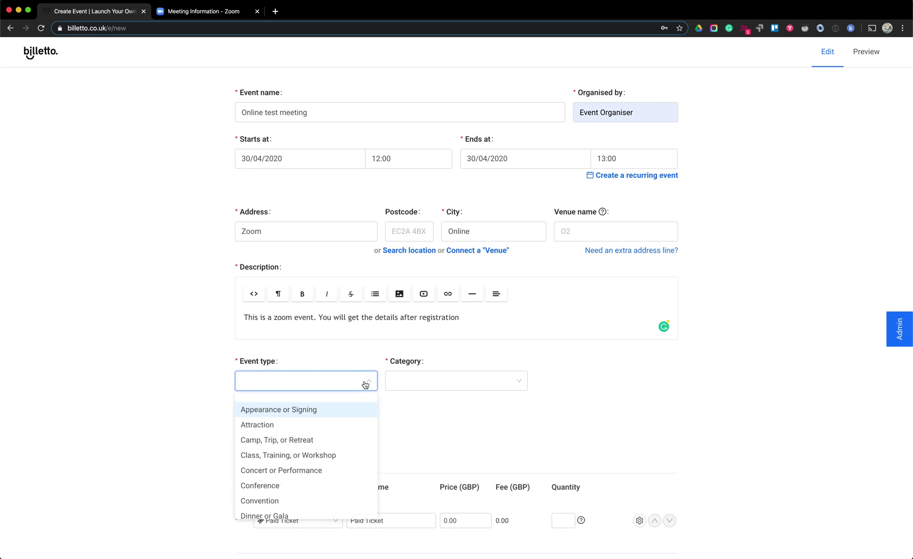
pyautogui.click(307, 455)
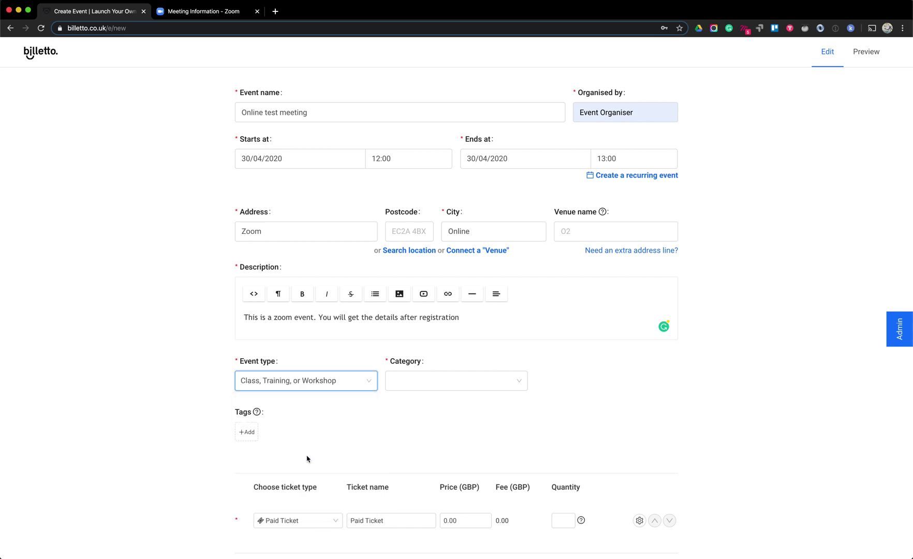
pyautogui.click(456, 386)
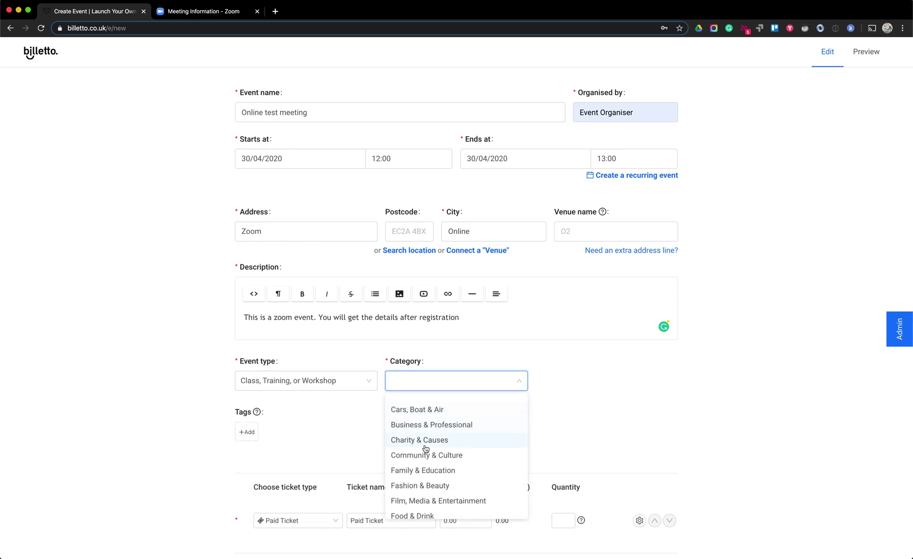
pyautogui.click(430, 500)
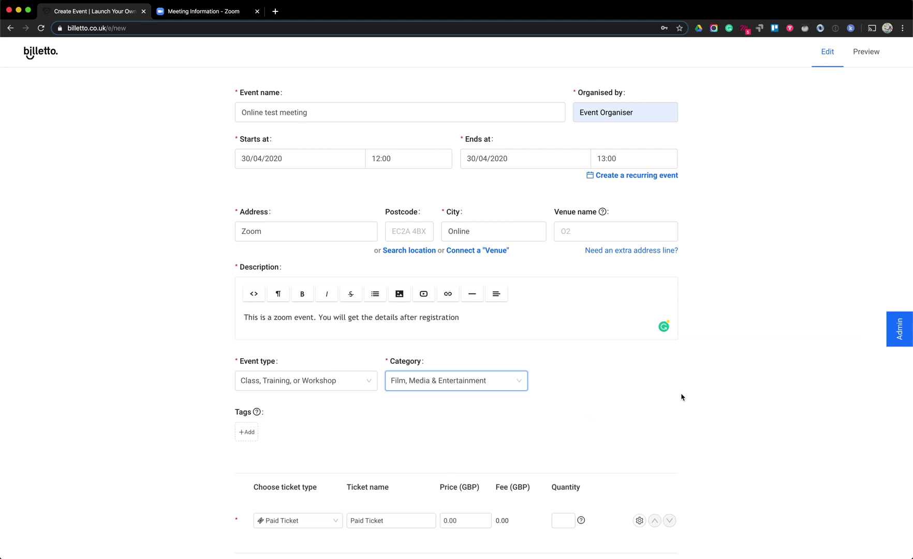
# Add the tags online tutorial, zoom meeting and video
pyautogui.click(247, 432)
pyautogui.write('online tutorial')
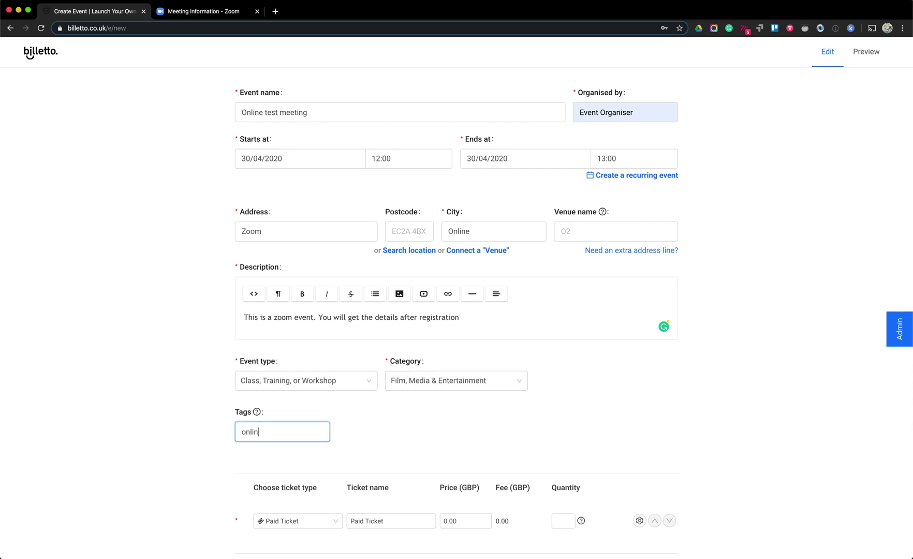
pyautogui.press('Return')
pyautogui.click(298, 432)
pyautogui.write('zoom meeting')
pyautogui.press('Return')
pyautogui.write('video')
pyautogui.press('Return')
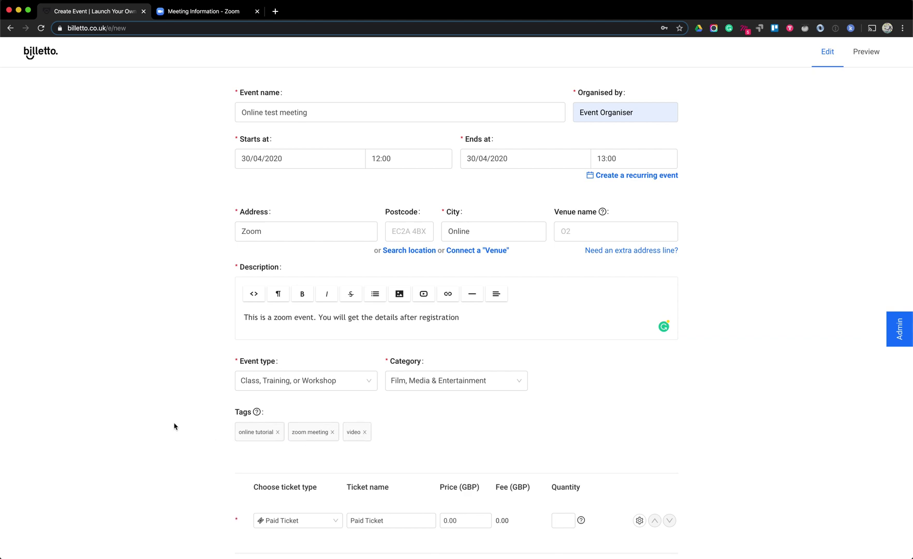
pyautogui.scroll(-1, 174, 426)
# Change the first ticket's type to Donation and check its quantity field
pyautogui.scroll(-5, 174, 426)
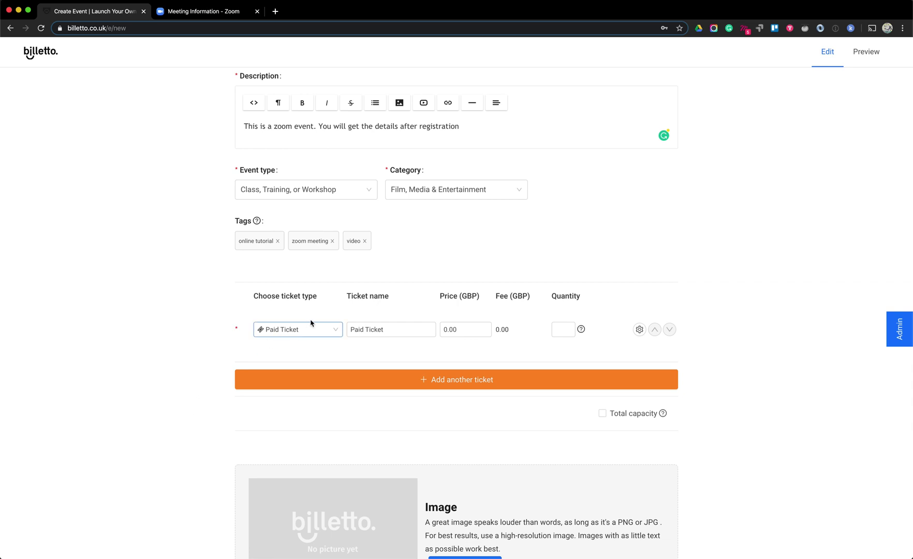
pyautogui.click(271, 330)
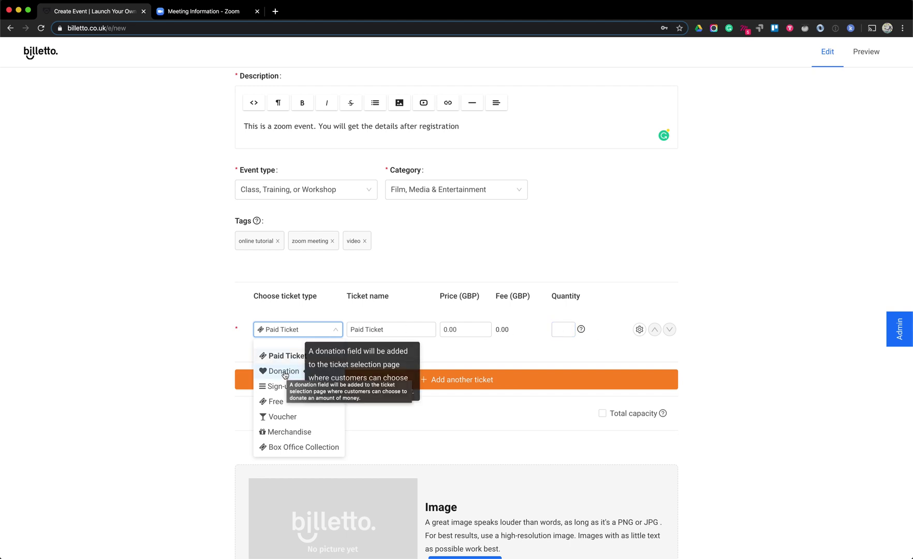
pyautogui.click(283, 373)
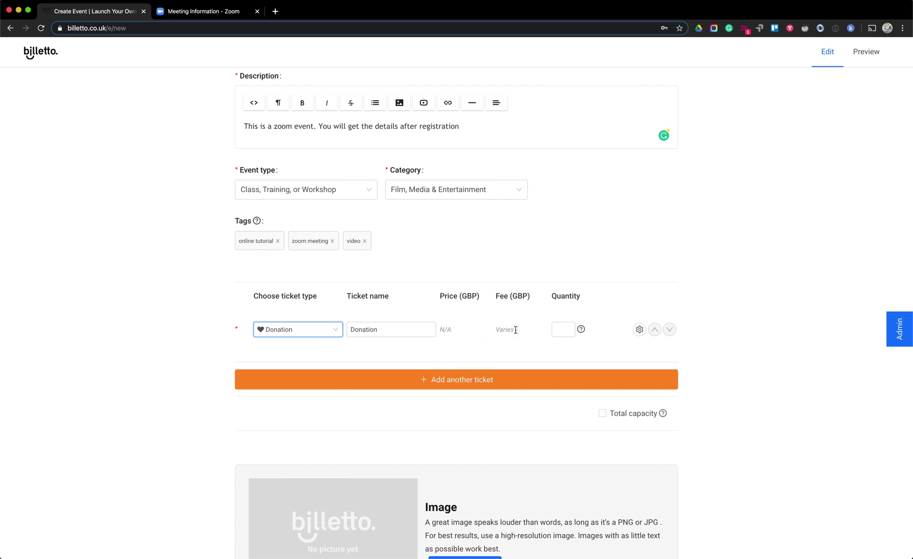
pyautogui.click(562, 329)
pyautogui.click(486, 328)
# Switch the first ticket to Sign-up, then settle on Box Office Collection
pyautogui.click(318, 334)
pyautogui.click(266, 373)
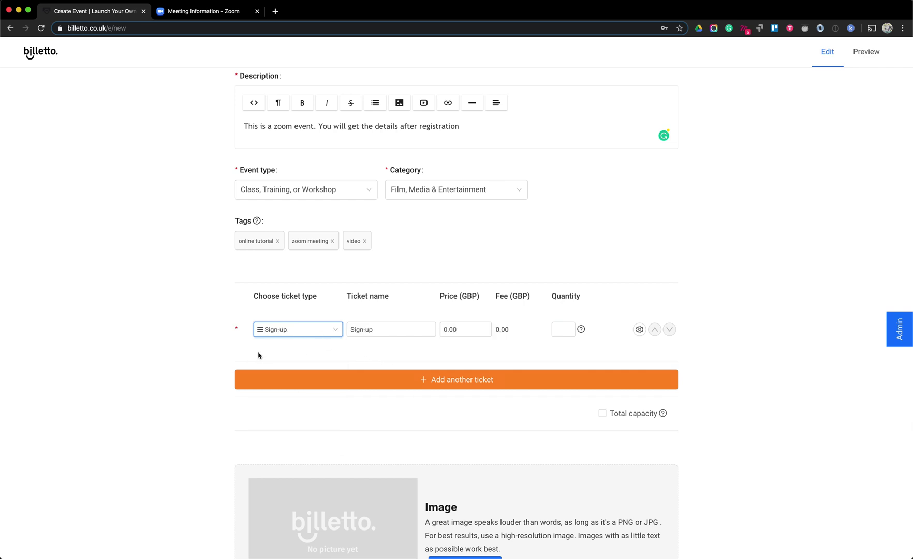
pyautogui.click(296, 333)
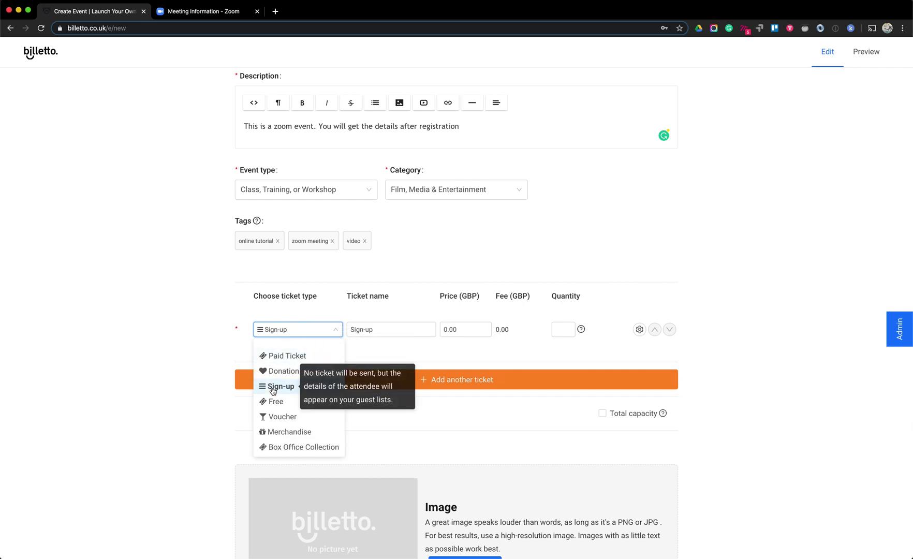
pyautogui.click(201, 373)
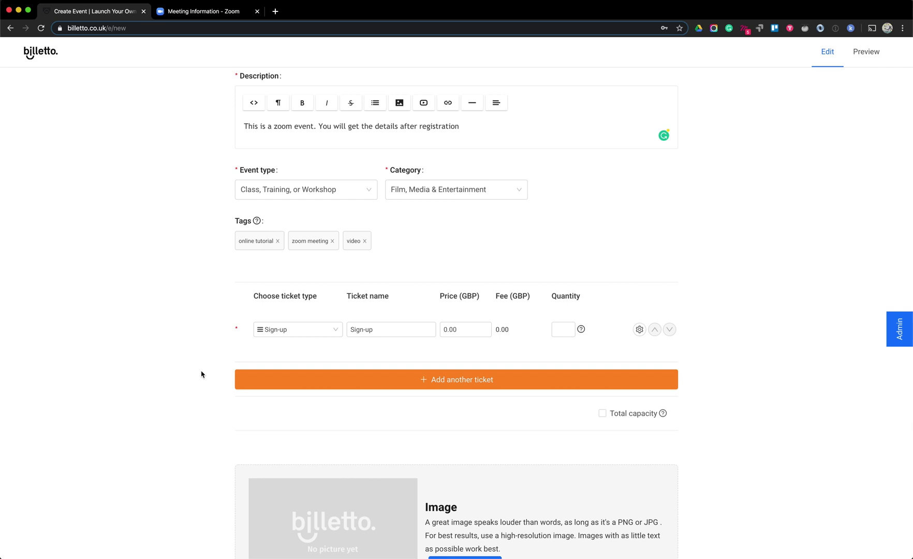
pyautogui.click(316, 334)
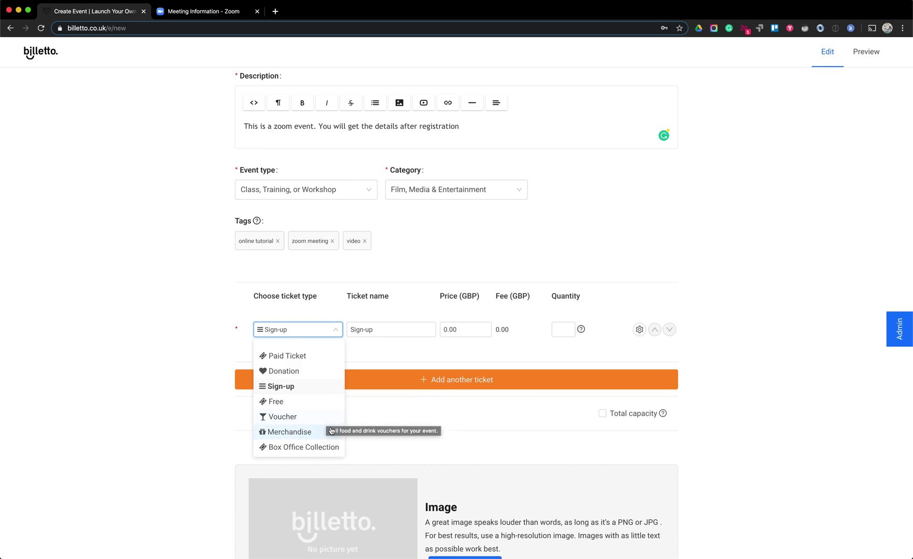
pyautogui.click(310, 450)
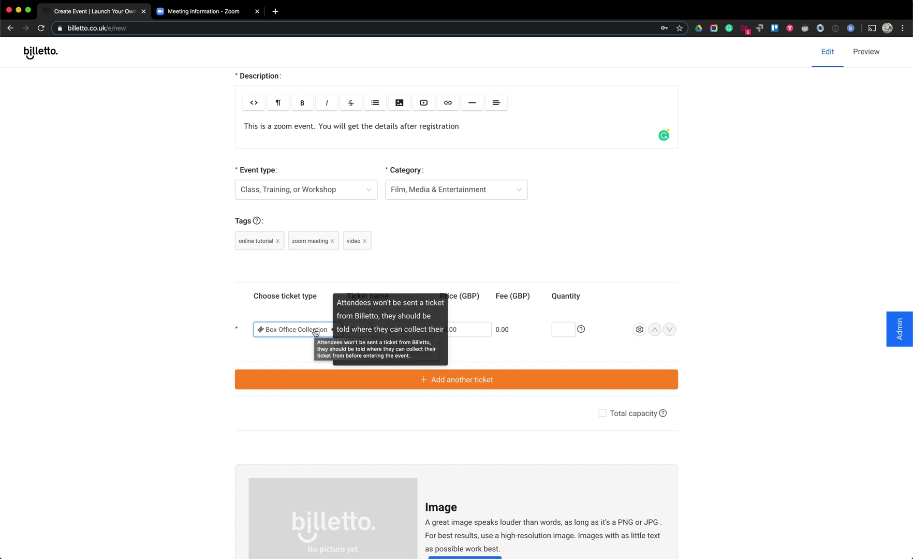
pyautogui.click(315, 331)
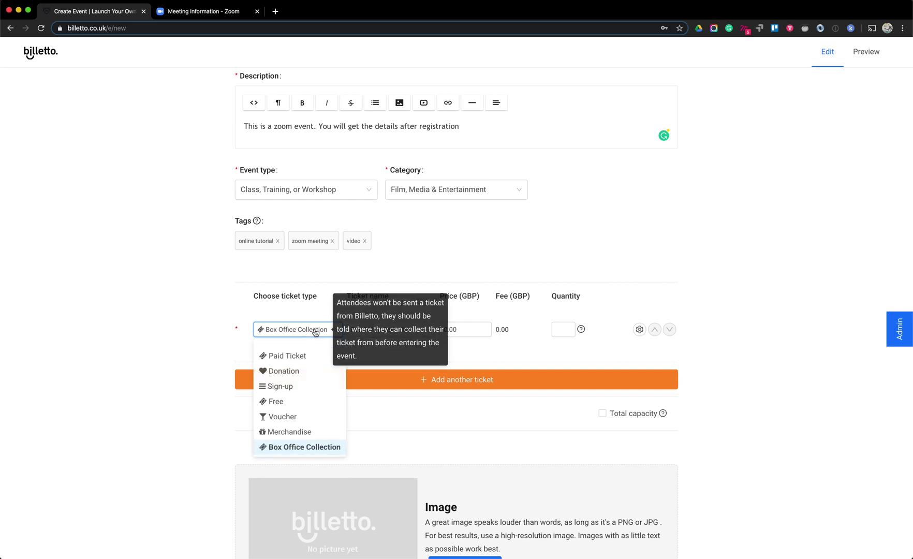
# Make the first ticket a Paid Ticket priced 10.00 GBP with quantity 10
pyautogui.click(285, 356)
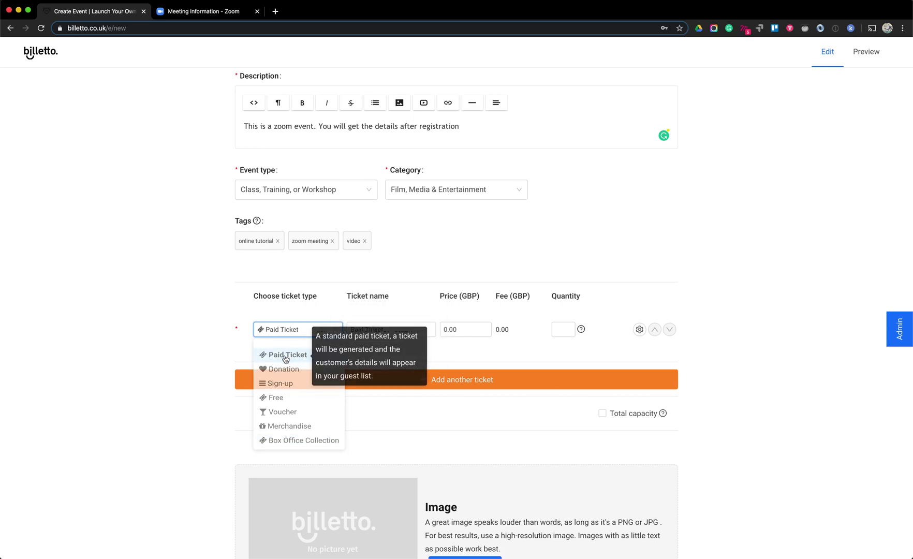
pyautogui.click(441, 329)
pyautogui.write('1')
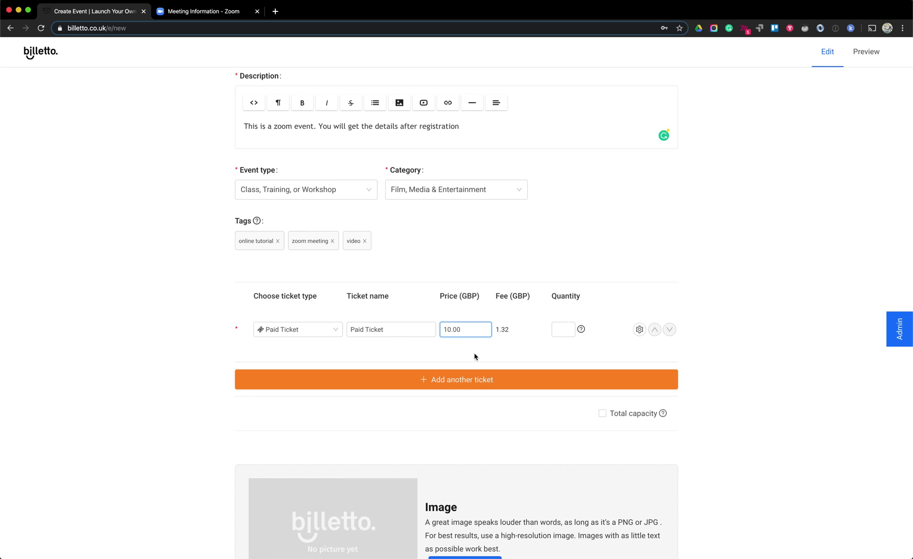
pyautogui.click(565, 330)
pyautogui.write('10')
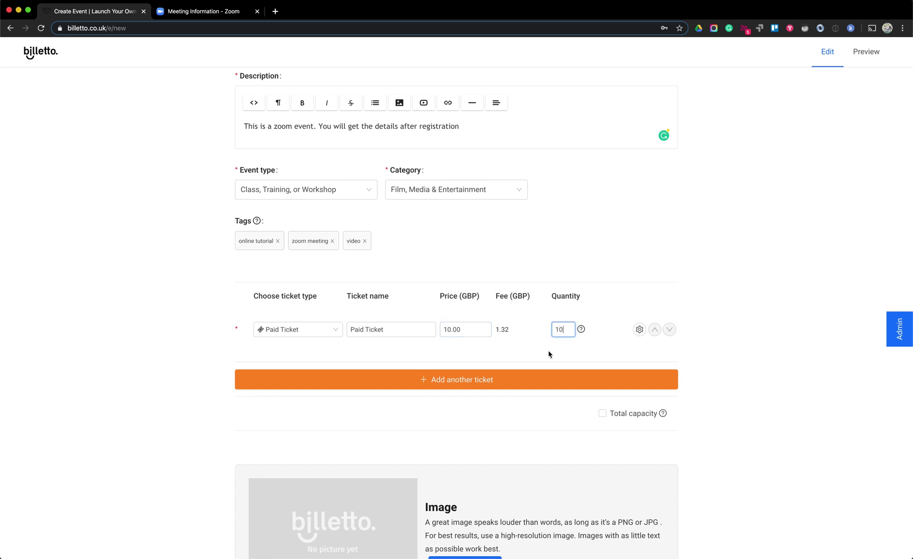
pyautogui.click(730, 339)
# Add a second ticket of type Free with quantity 1
pyautogui.click(482, 382)
pyautogui.click(316, 419)
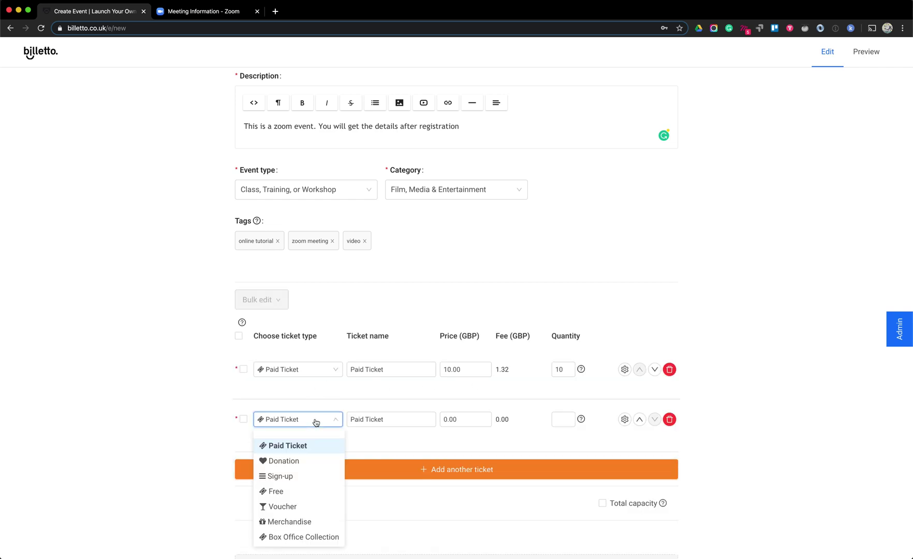
pyautogui.click(279, 490)
pyautogui.click(566, 420)
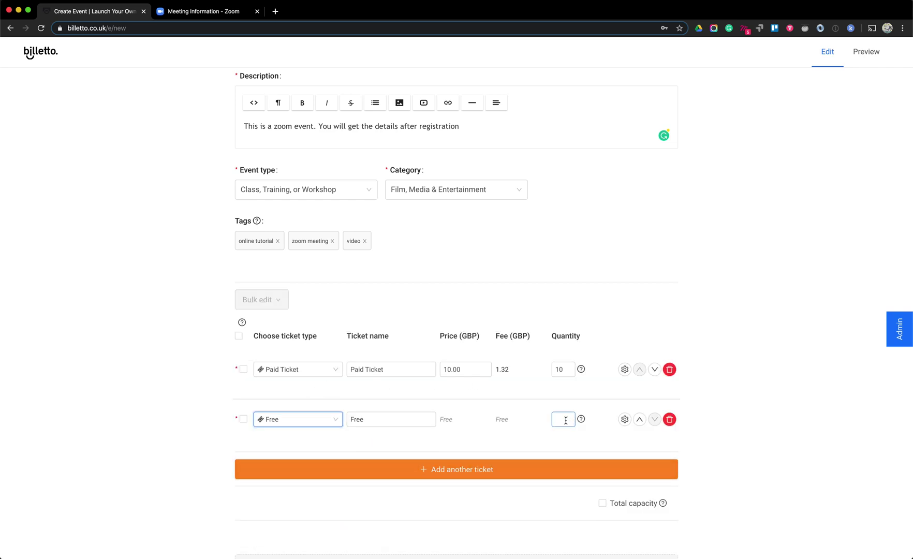
pyautogui.click(768, 393)
# Enter 'Gives access to Zoom meeting' as the Paid Ticket's advanced-options description, then collapse the panel
pyautogui.click(624, 371)
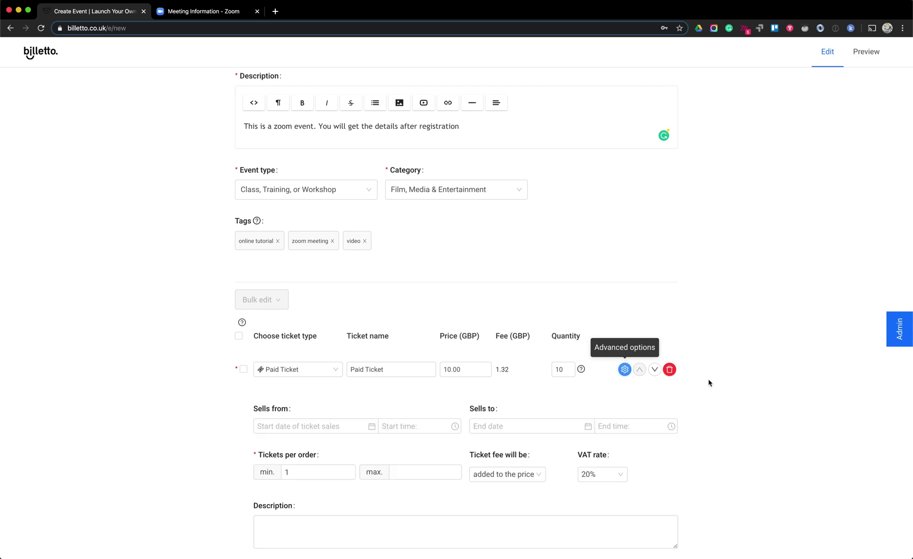
pyautogui.scroll(-3, 717, 382)
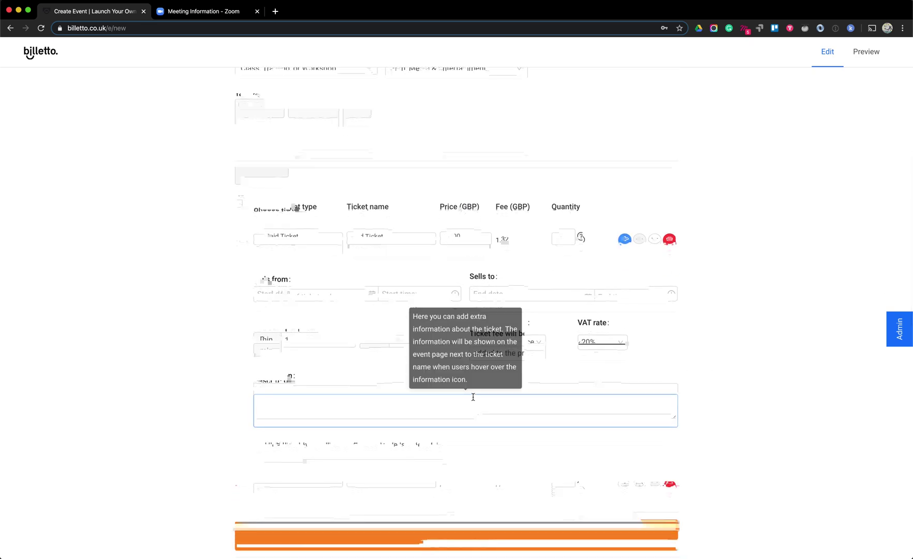
pyautogui.click(468, 404)
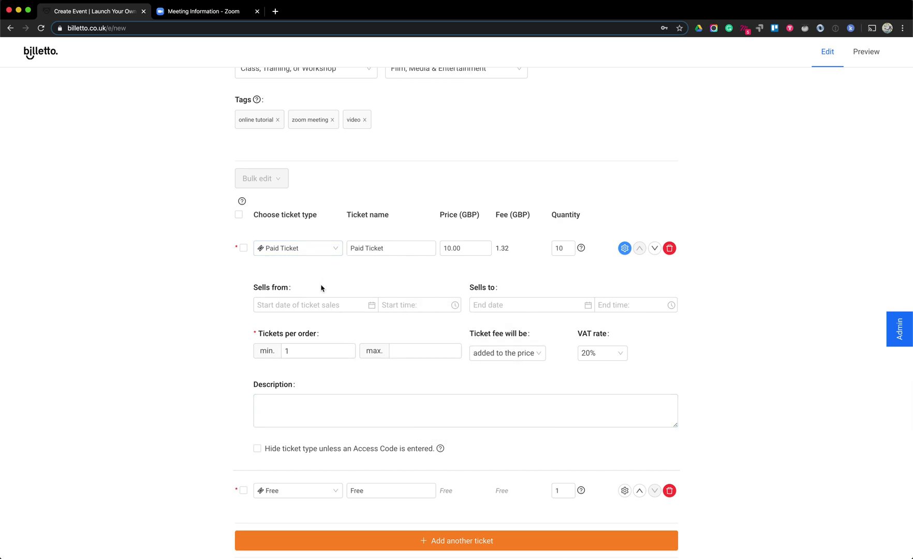
pyautogui.click(257, 404)
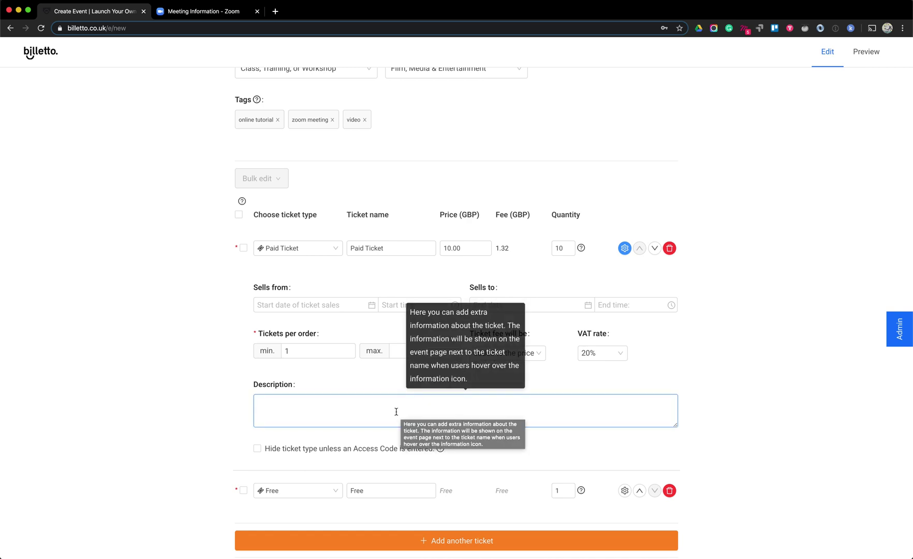
pyautogui.write('Gives access to Zoom meeting')
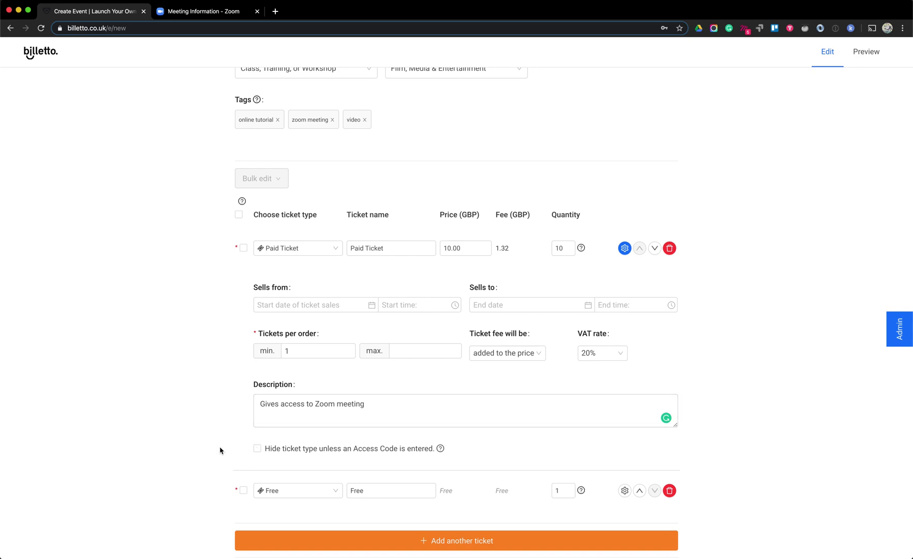
pyautogui.click(625, 249)
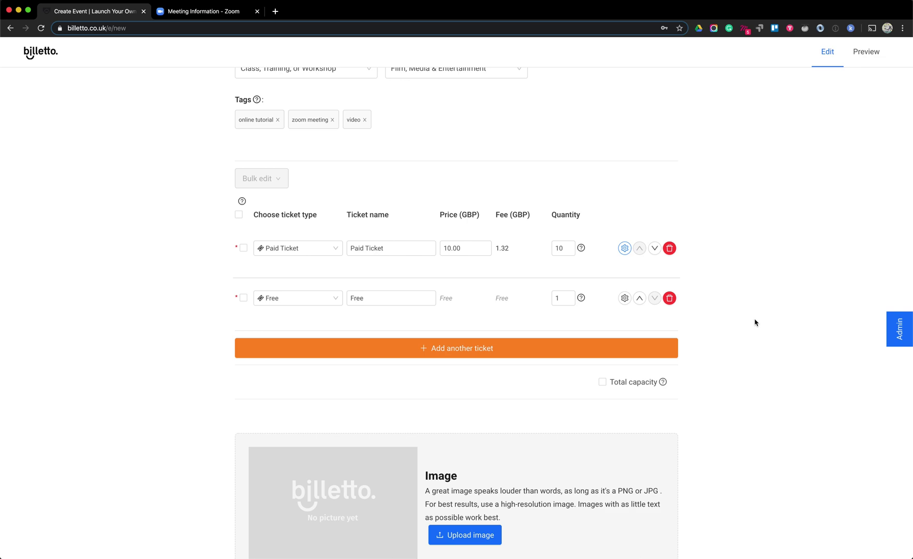
# Review the paid and free ticket quantity fields
pyautogui.scroll(-2, 754, 320)
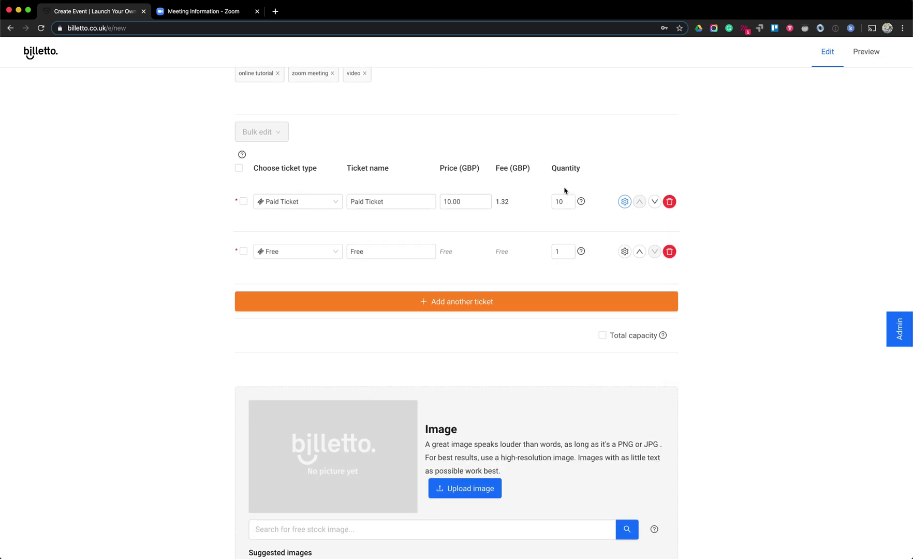
pyautogui.click(552, 195)
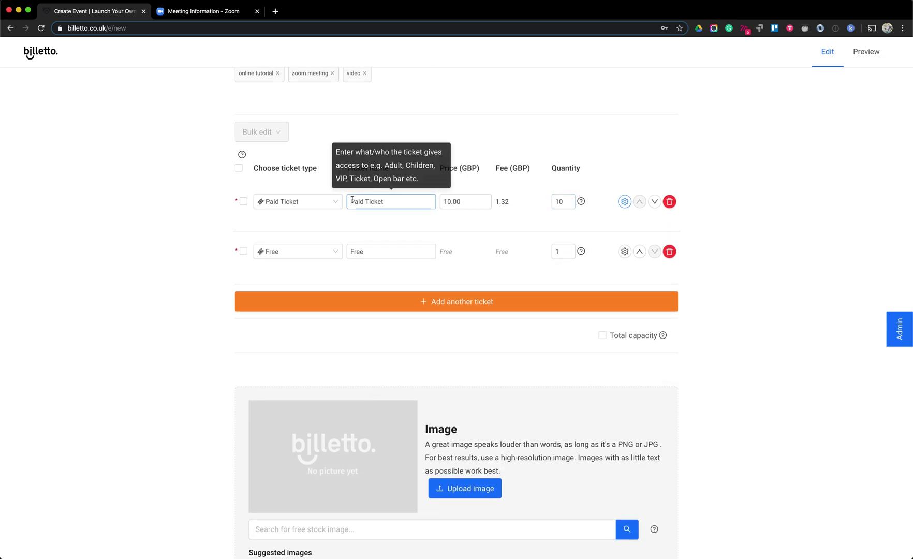
pyautogui.click(559, 256)
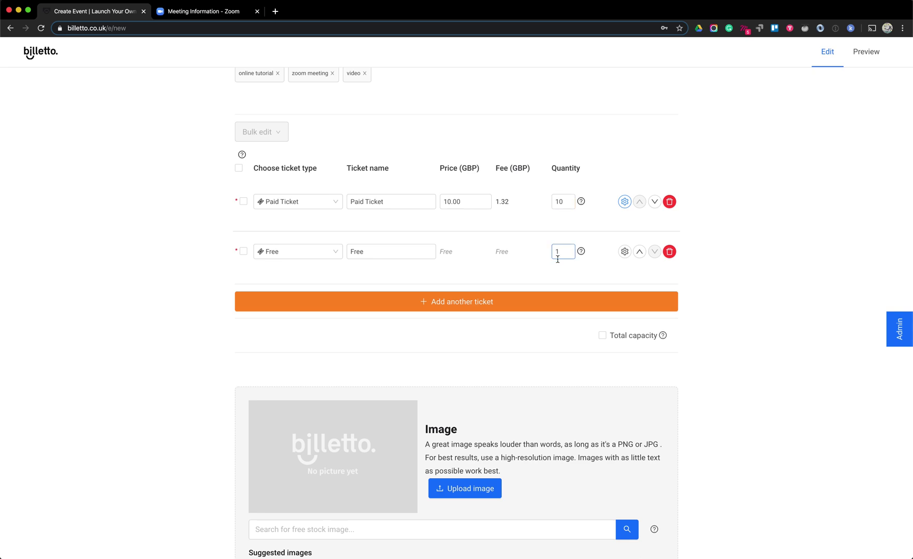
pyautogui.click(559, 278)
# Enable Total capacity and set it to 5 attendees
pyautogui.click(619, 340)
pyautogui.click(644, 335)
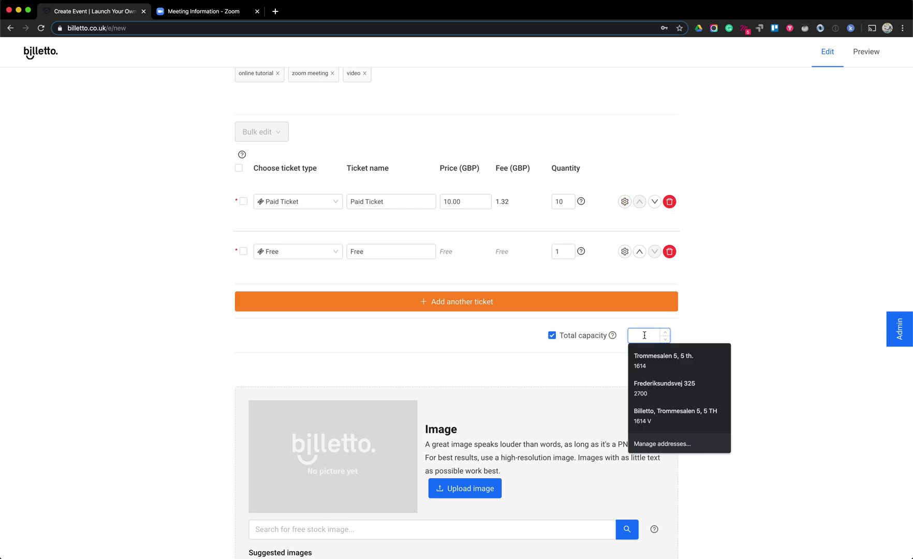
pyautogui.write('5')
pyautogui.click(717, 319)
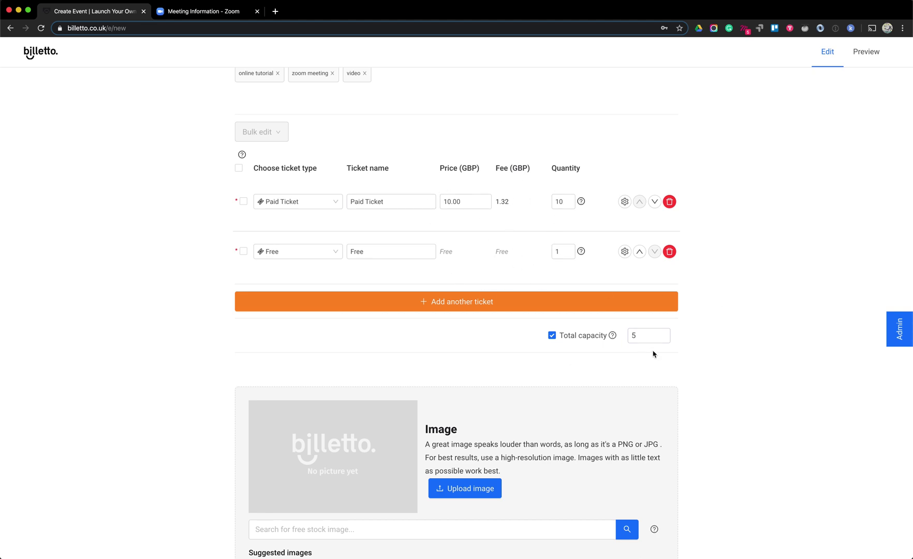
pyautogui.click(642, 339)
pyautogui.click(731, 319)
pyautogui.click(649, 337)
pyautogui.click(622, 334)
pyautogui.scroll(-4, 710, 221)
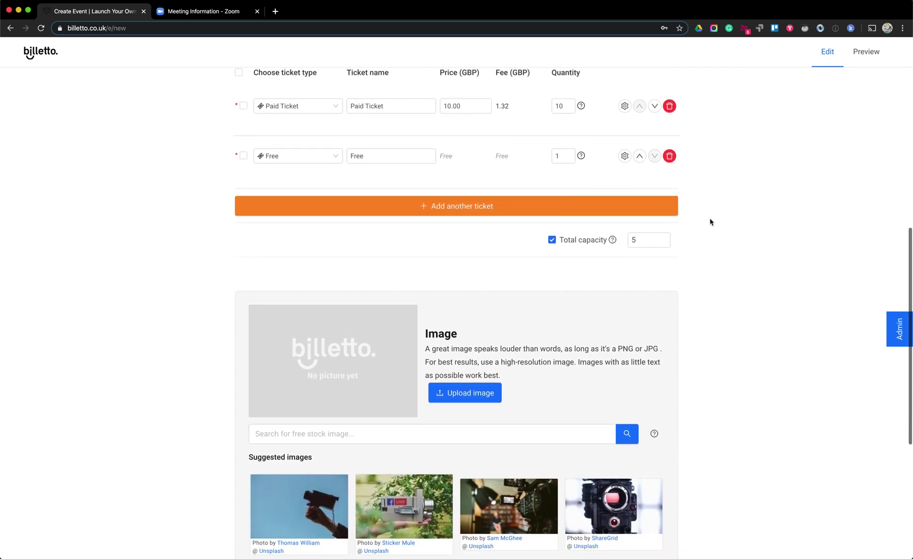
pyautogui.scroll(-2, 710, 222)
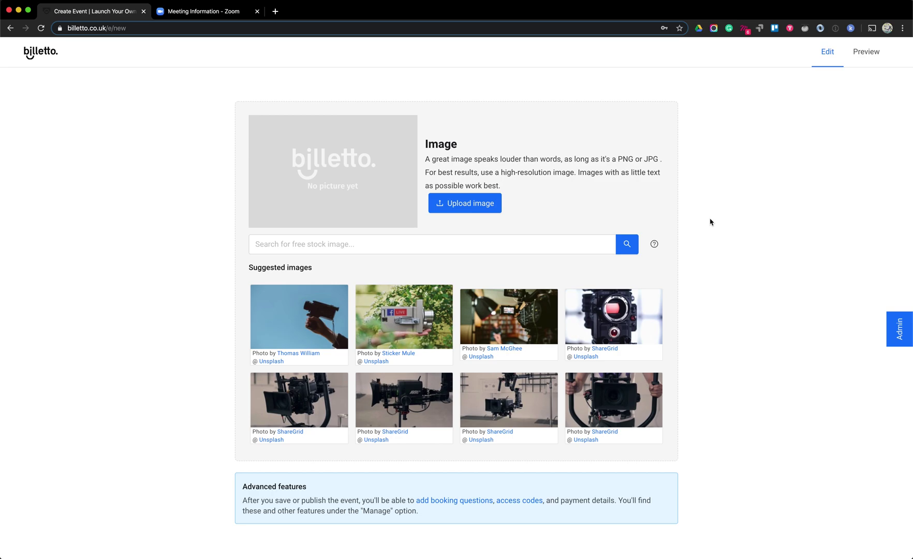
pyautogui.scroll(15, 710, 221)
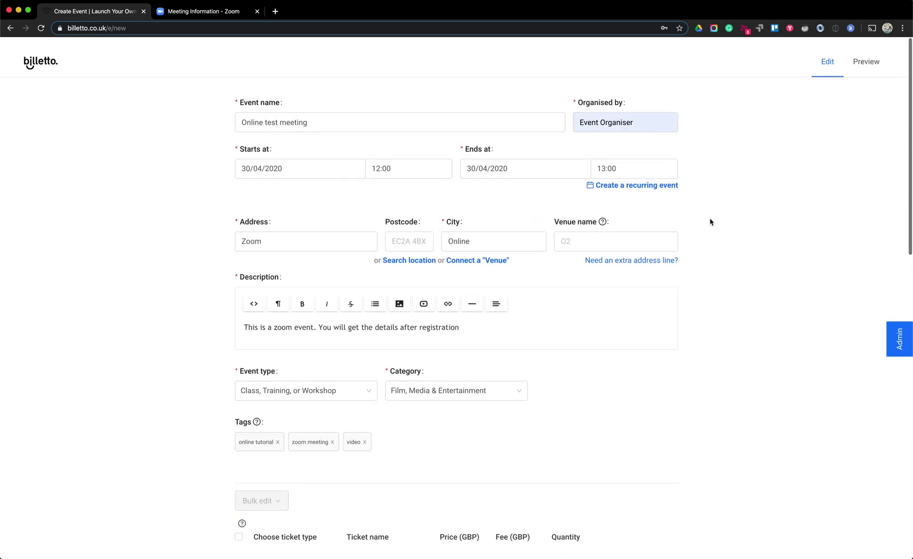
pyautogui.scroll(-4, 710, 222)
pyautogui.scroll(-10, 709, 222)
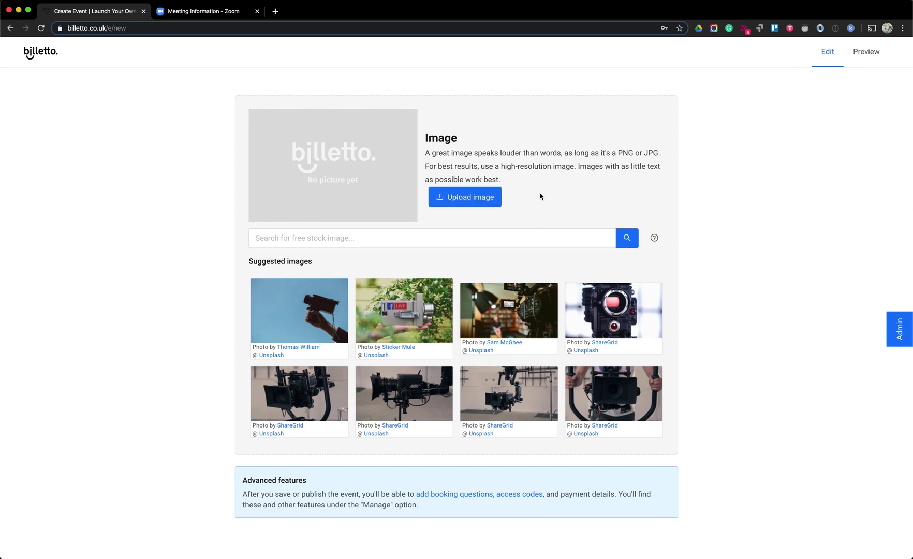
# Set the Sticker Mule camera photo as event image, cropping down over the camera
pyautogui.click(403, 306)
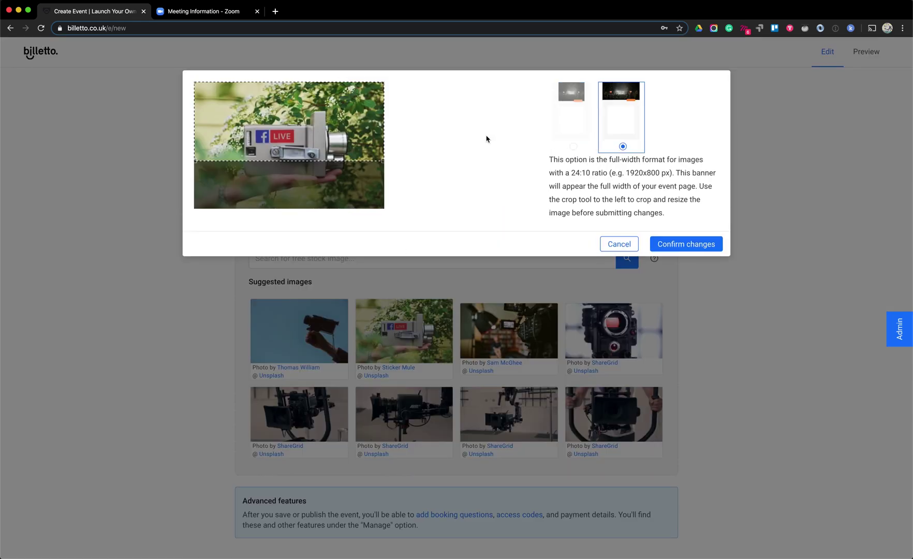
pyautogui.moveTo(357, 132); pyautogui.dragTo(353, 151)
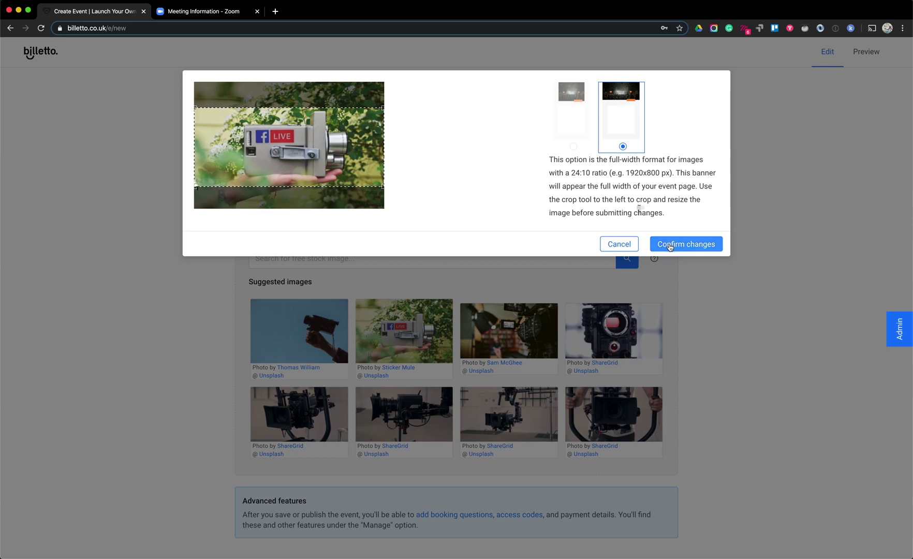
pyautogui.click(669, 247)
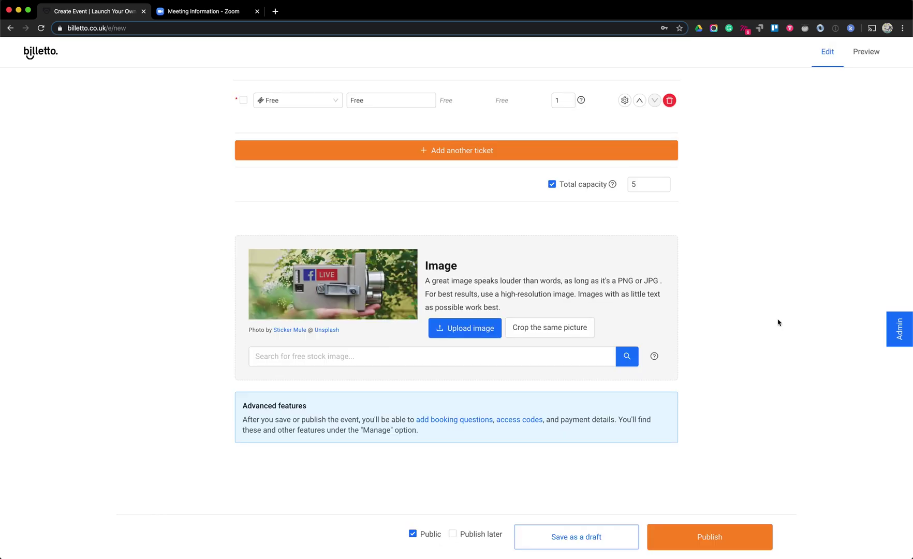
pyautogui.scroll(10, 777, 323)
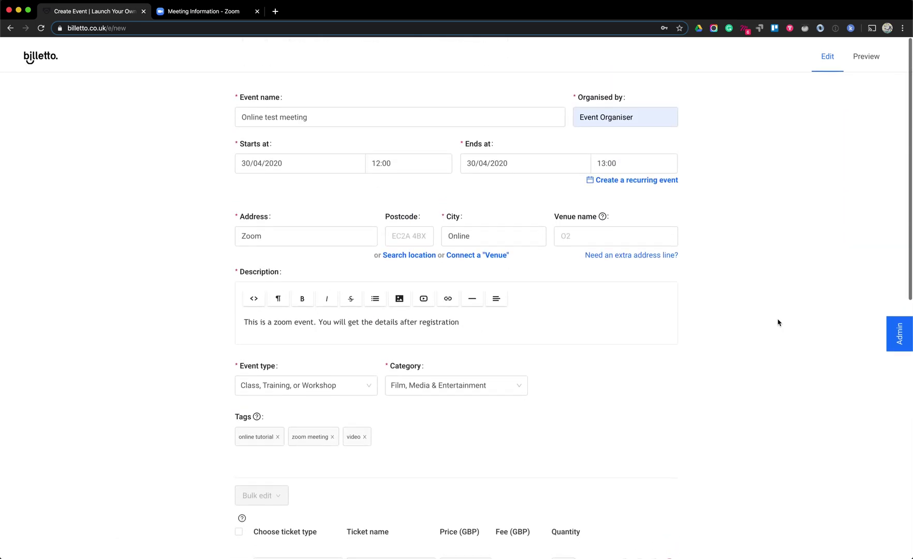
pyautogui.scroll(-2, 777, 322)
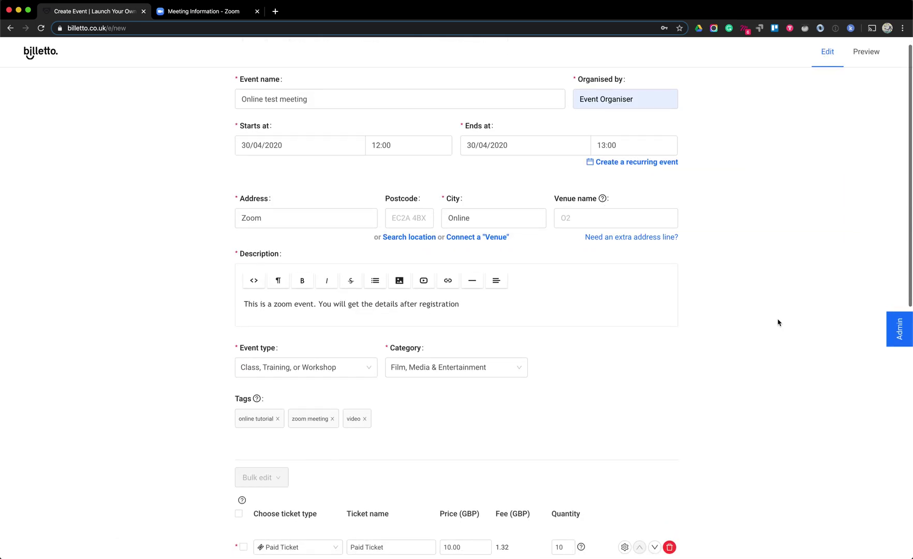
pyautogui.scroll(-10, 777, 322)
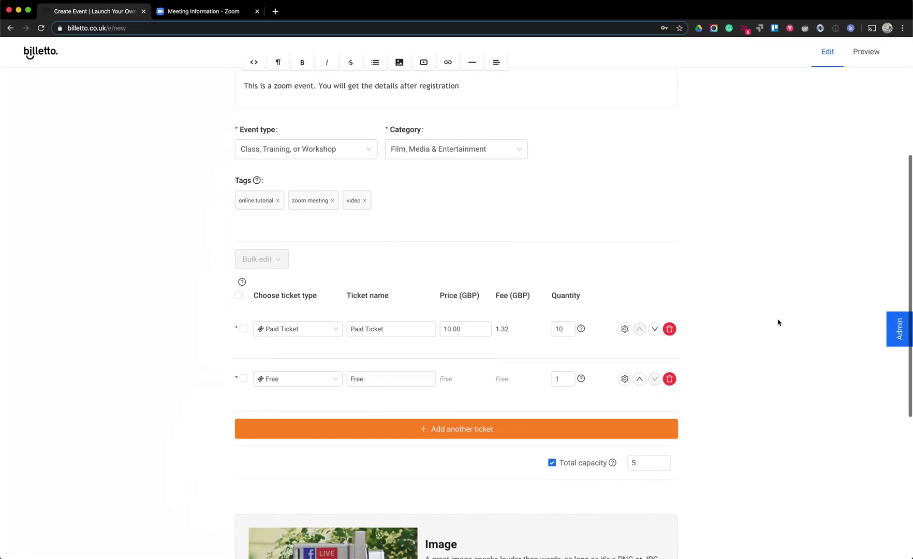
pyautogui.scroll(-5, 777, 322)
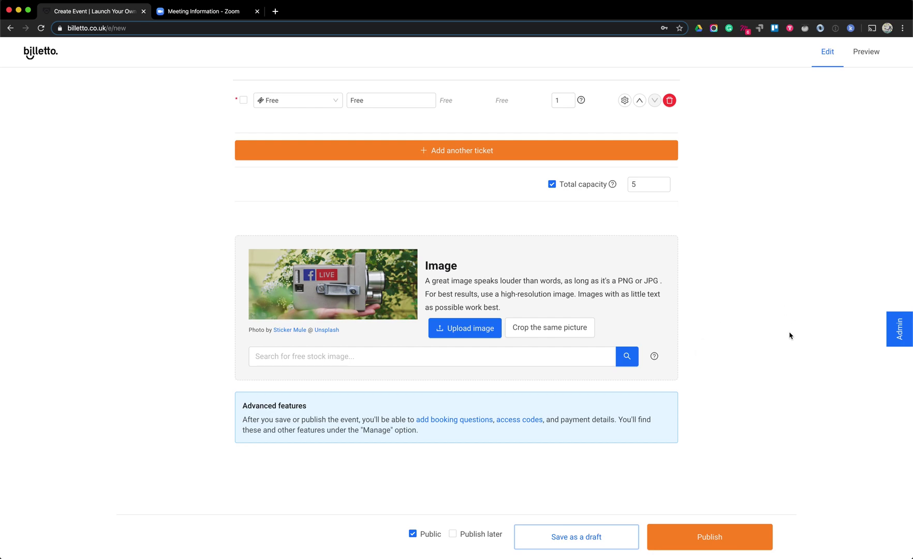
# Uncheck Public to make the event private, then publish it
pyautogui.click(210, 15)
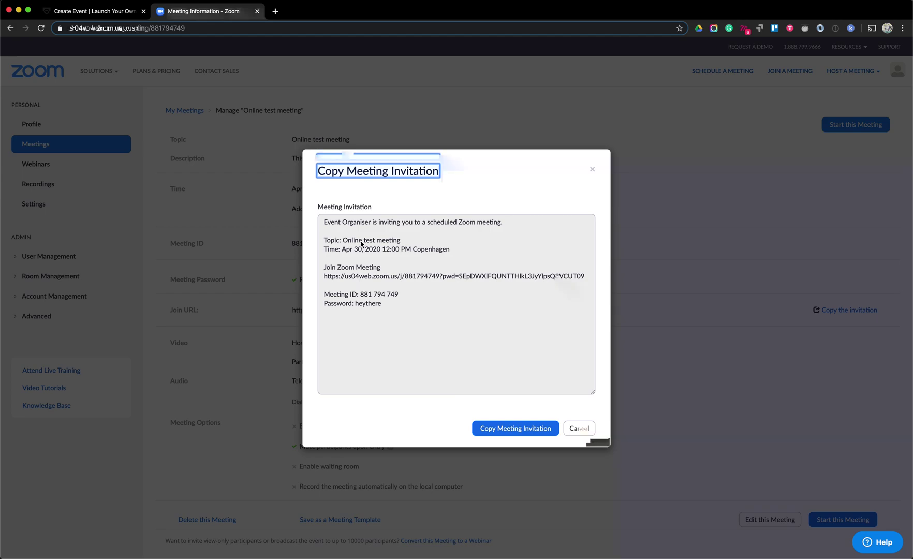
pyautogui.click(105, 16)
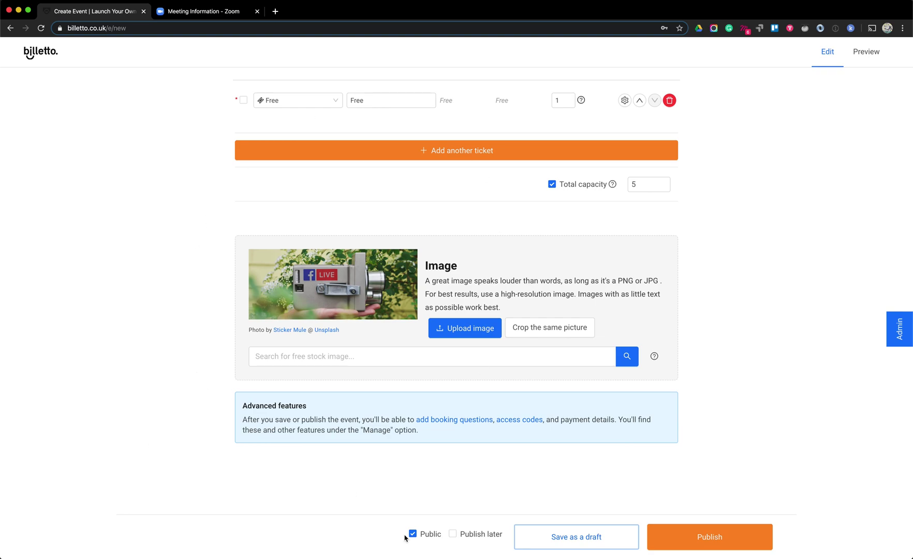
pyautogui.moveTo(409, 536)
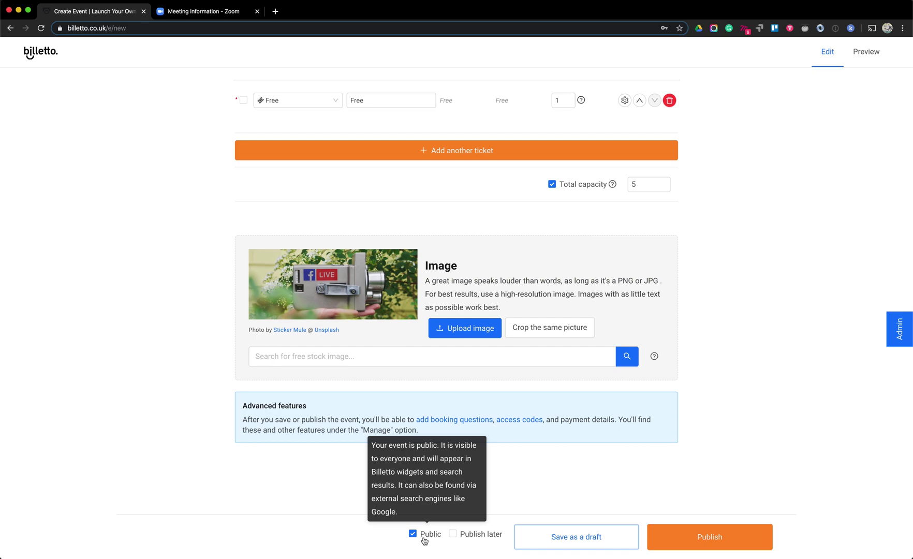
pyautogui.click(424, 538)
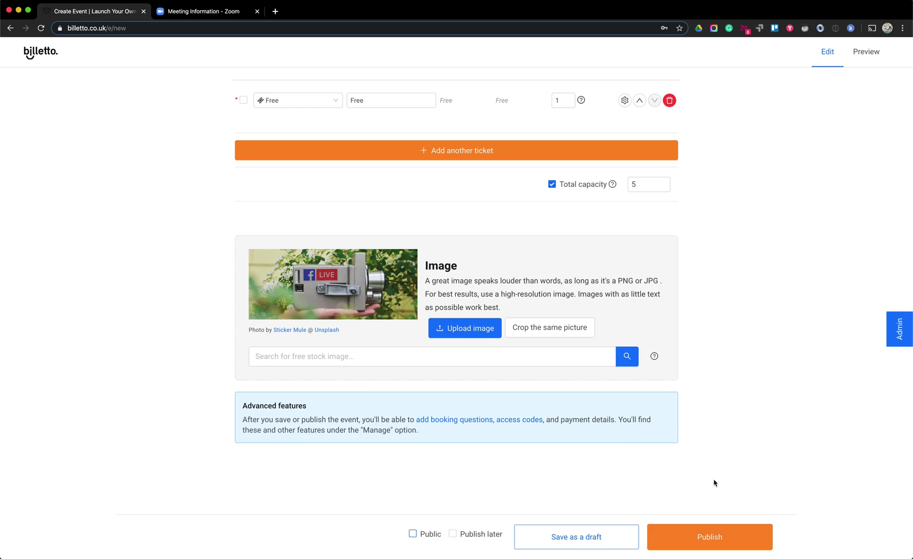
pyautogui.click(712, 544)
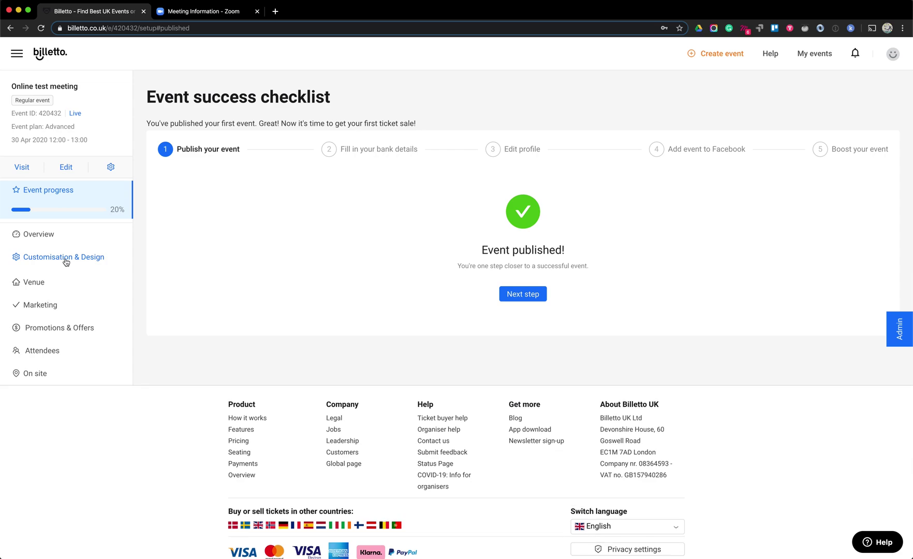
# Open Customisation & Design > Tickets & Orders, then return to the Zoom invitation tab
pyautogui.click(66, 260)
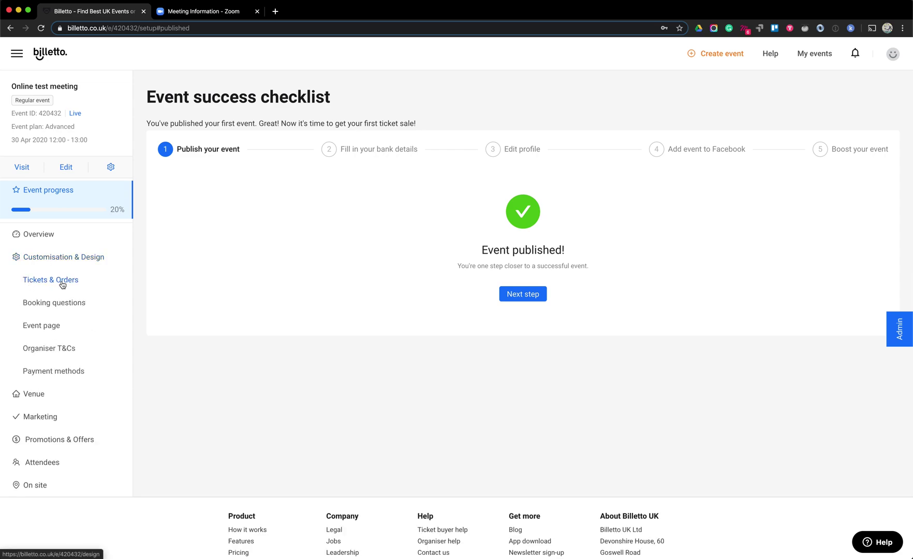
pyautogui.click(61, 284)
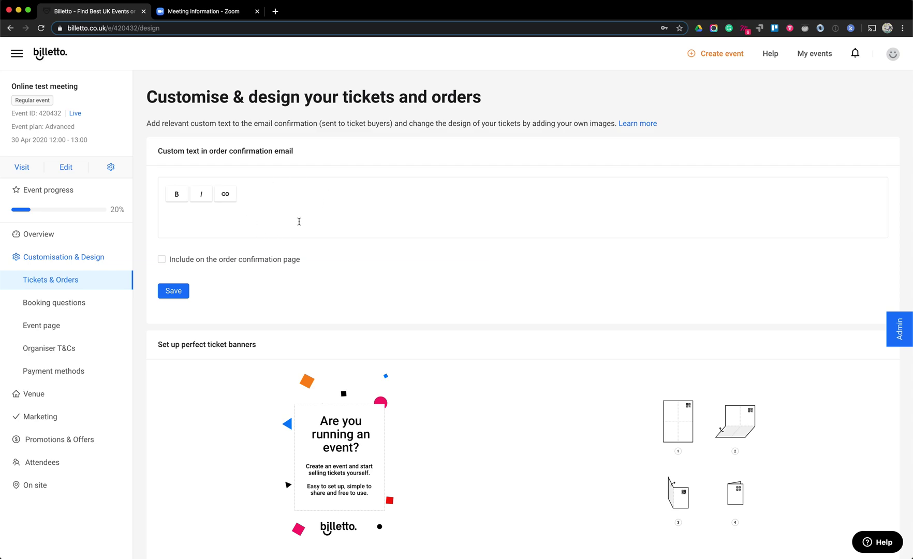
pyautogui.click(215, 15)
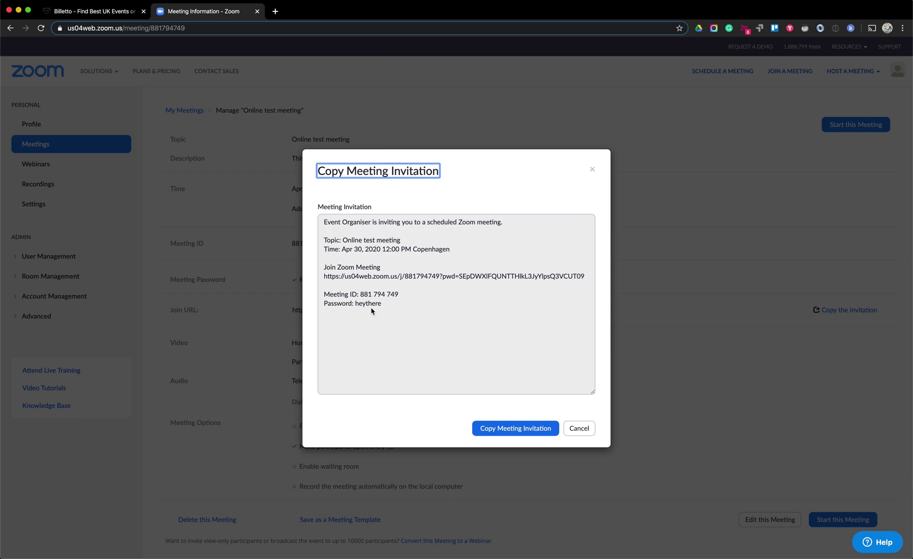
# Copy the Zoom join link, meeting ID and password, then cancel the invitation dialog
pyautogui.moveTo(383, 305); pyautogui.dragTo(323, 225)
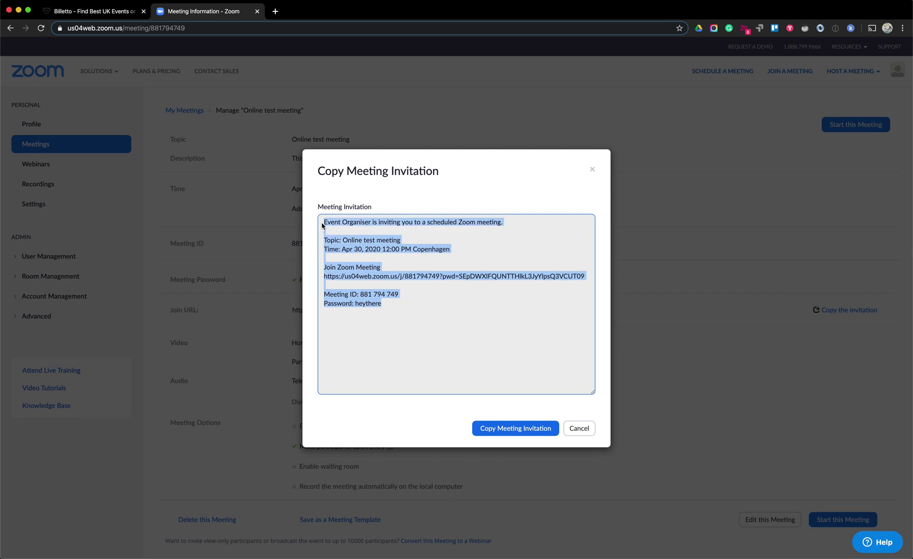
pyautogui.moveTo(386, 307); pyautogui.dragTo(322, 269)
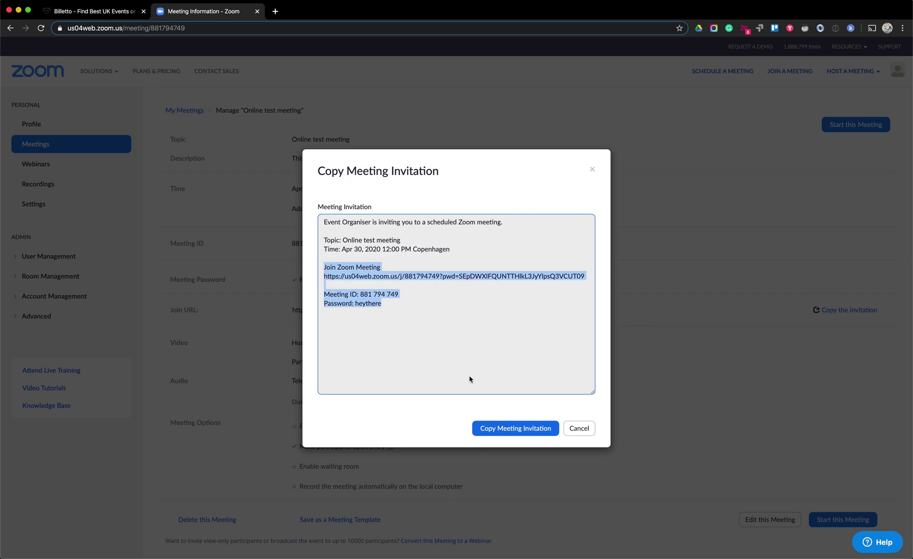
pyautogui.click(578, 428)
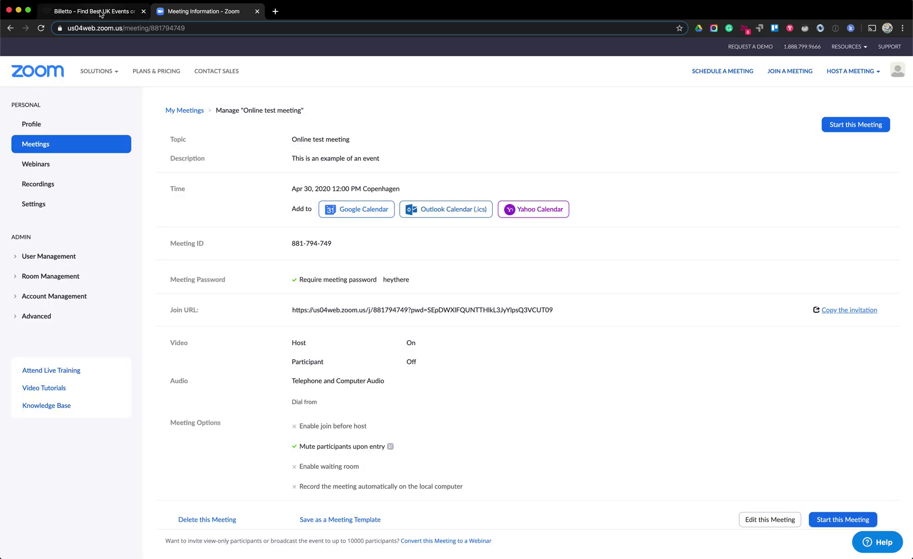
pyautogui.click(99, 12)
# Write 'Here's info about the Zoom meeting:' plus the pasted details, and include it on the confirmation page
pyautogui.click(206, 222)
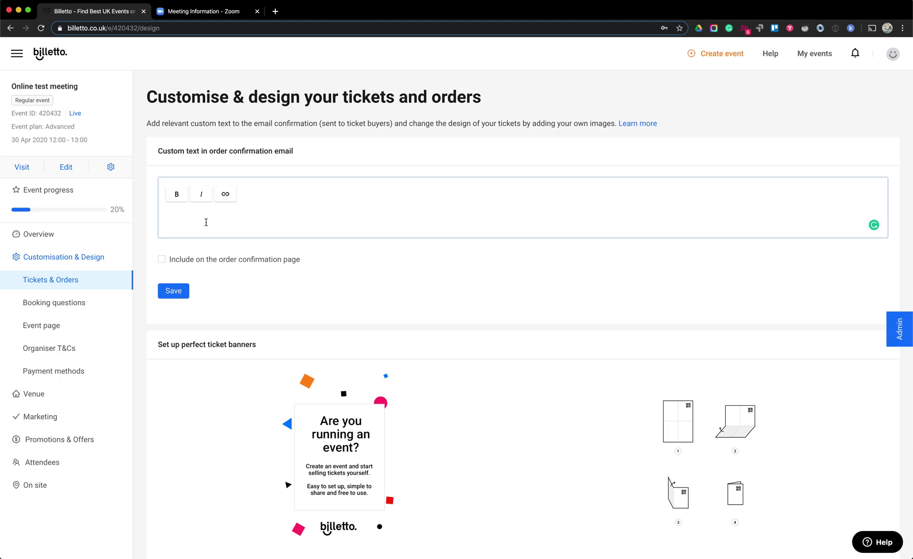
pyautogui.write("Here's info about the Zoom meeting")
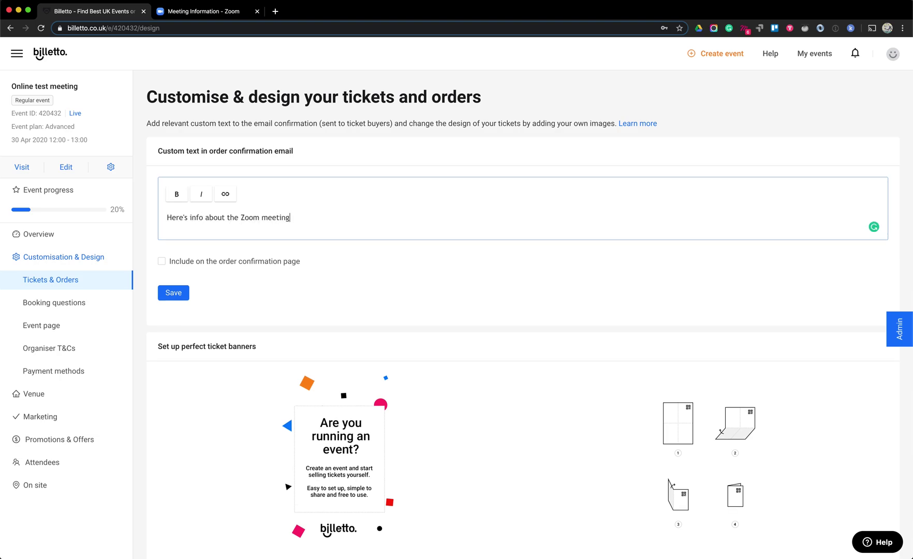
pyautogui.write(':')
pyautogui.press('Return')
pyautogui.press('Return')
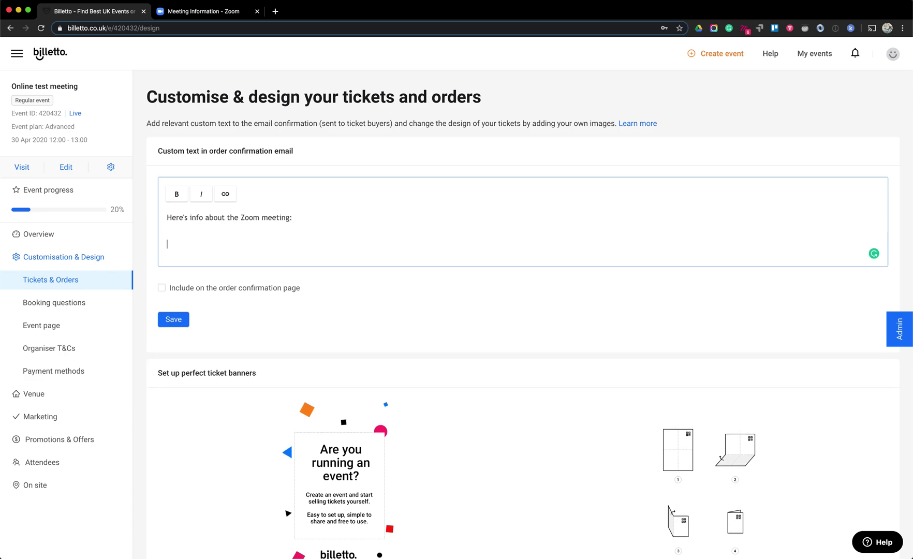
pyautogui.hotkey('ctrl', 'v')
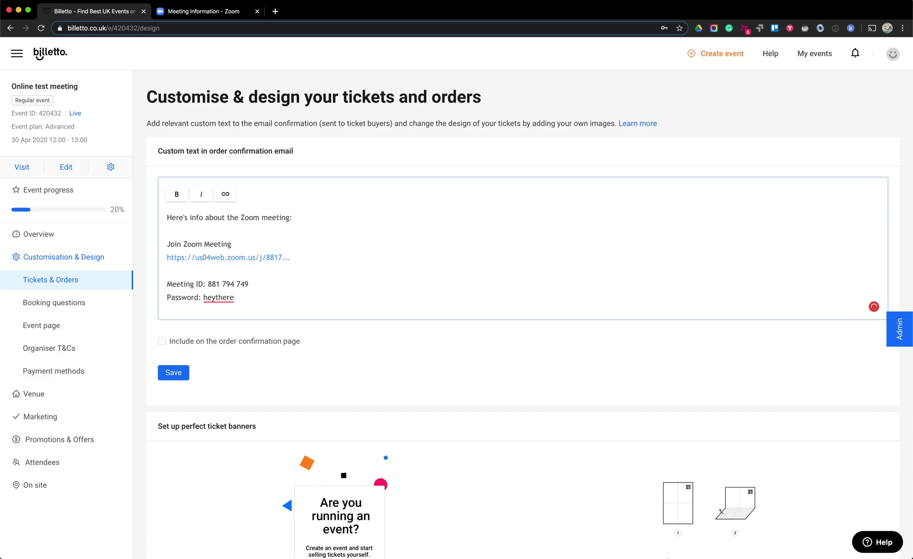
pyautogui.click(161, 342)
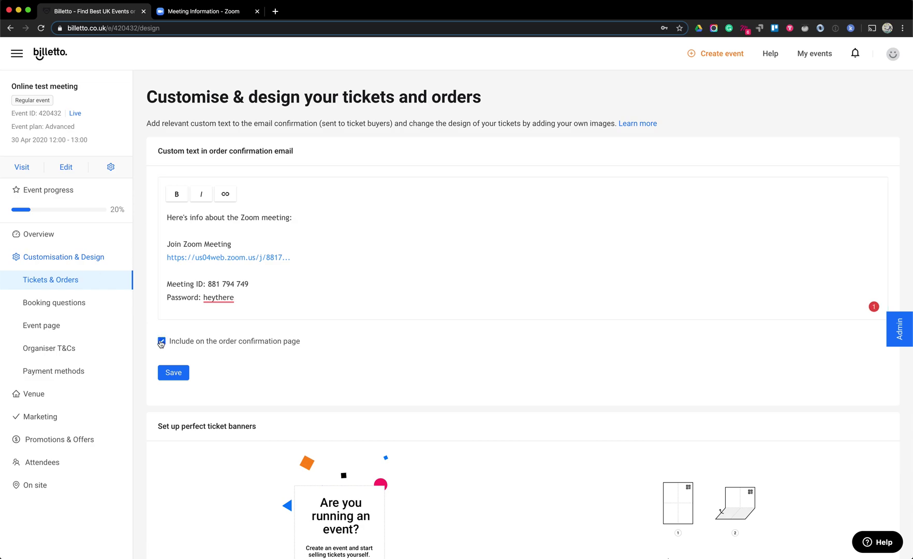